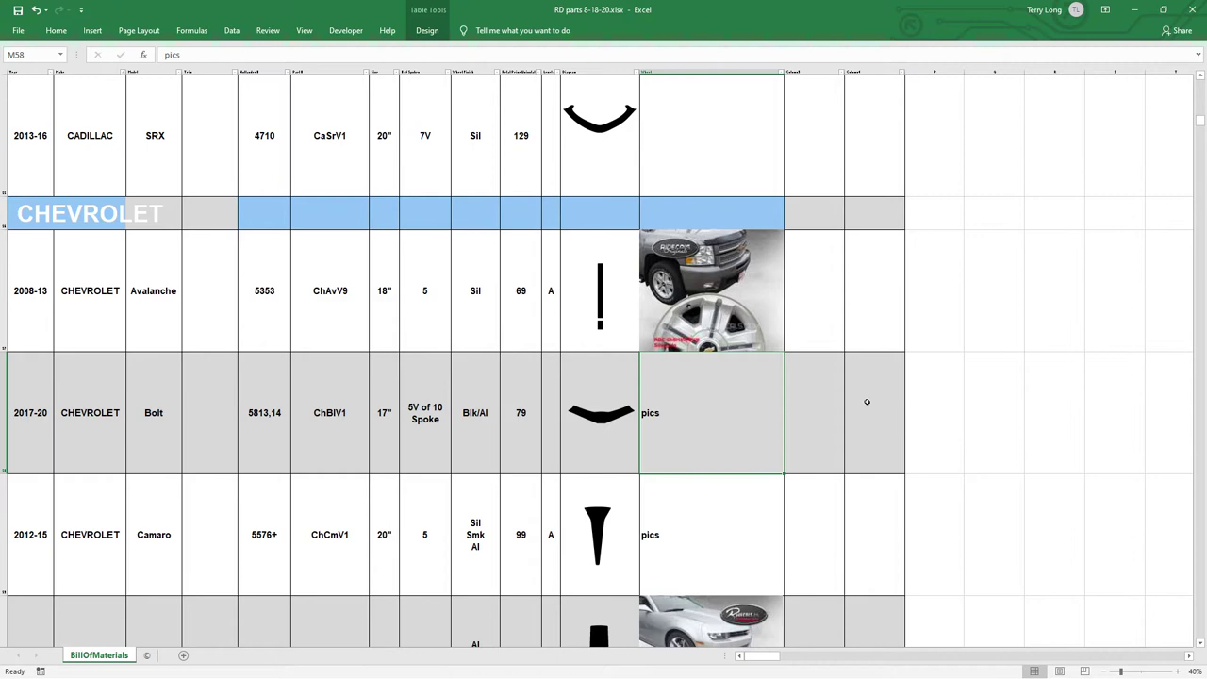
# - Scroll the spreadsheet down to the Chevrolet Bolt and Camaro rows
pyautogui.scroll(-1, 684, 375)
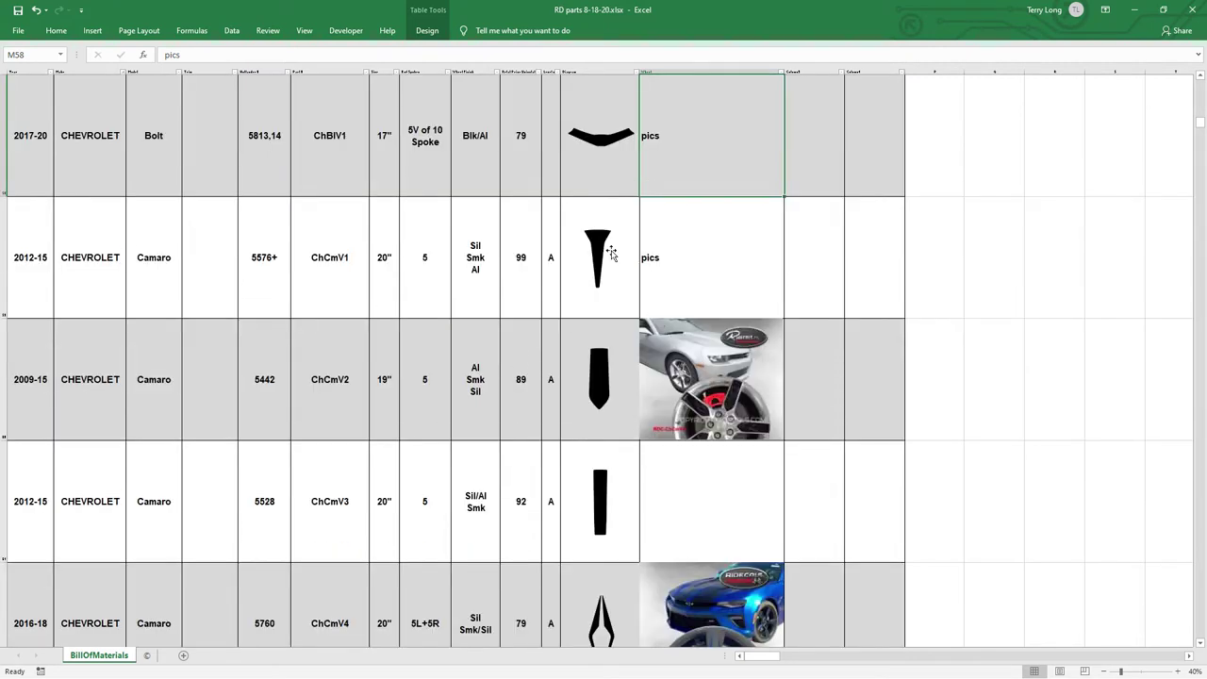
pyautogui.scroll(3, 819, 238)
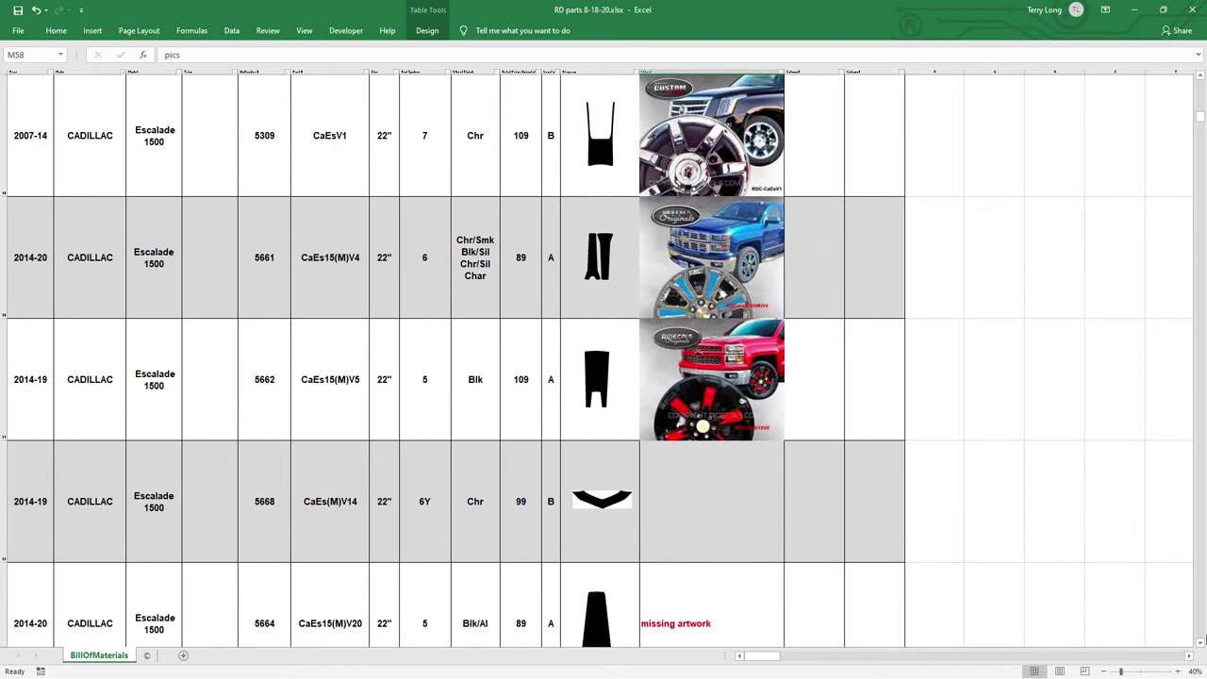
pyautogui.click(1199, 642)
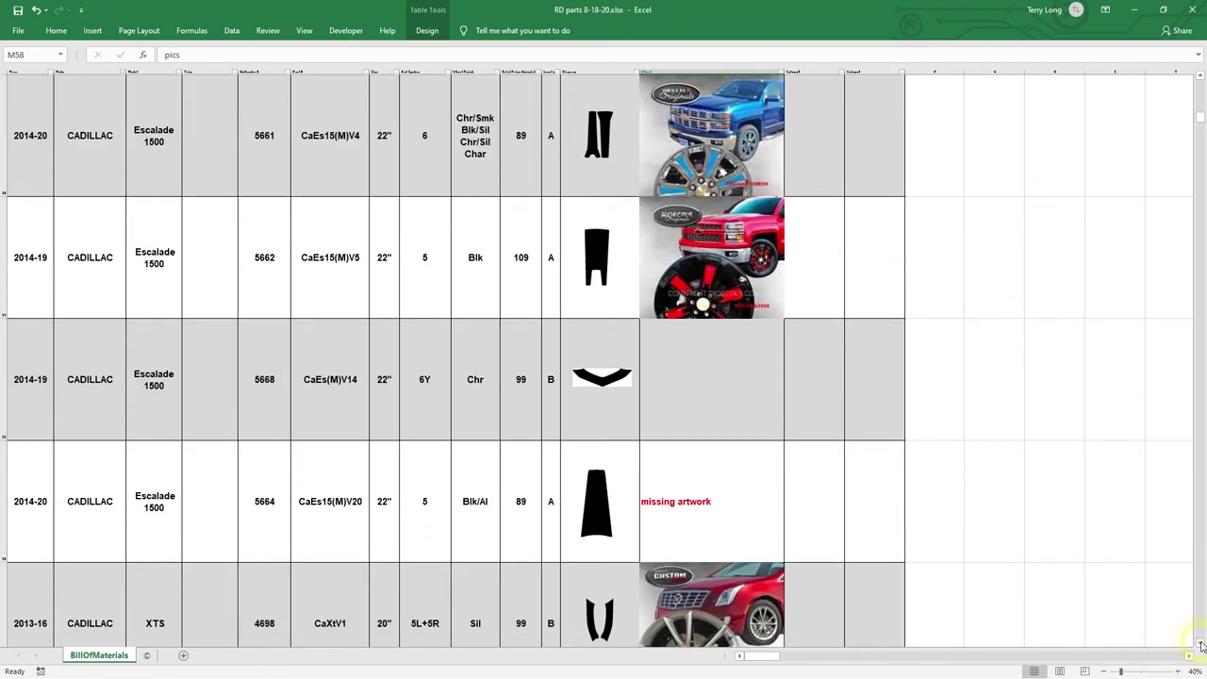
pyautogui.click(1200, 642)
pyautogui.click(1199, 642)
pyautogui.click(1200, 642)
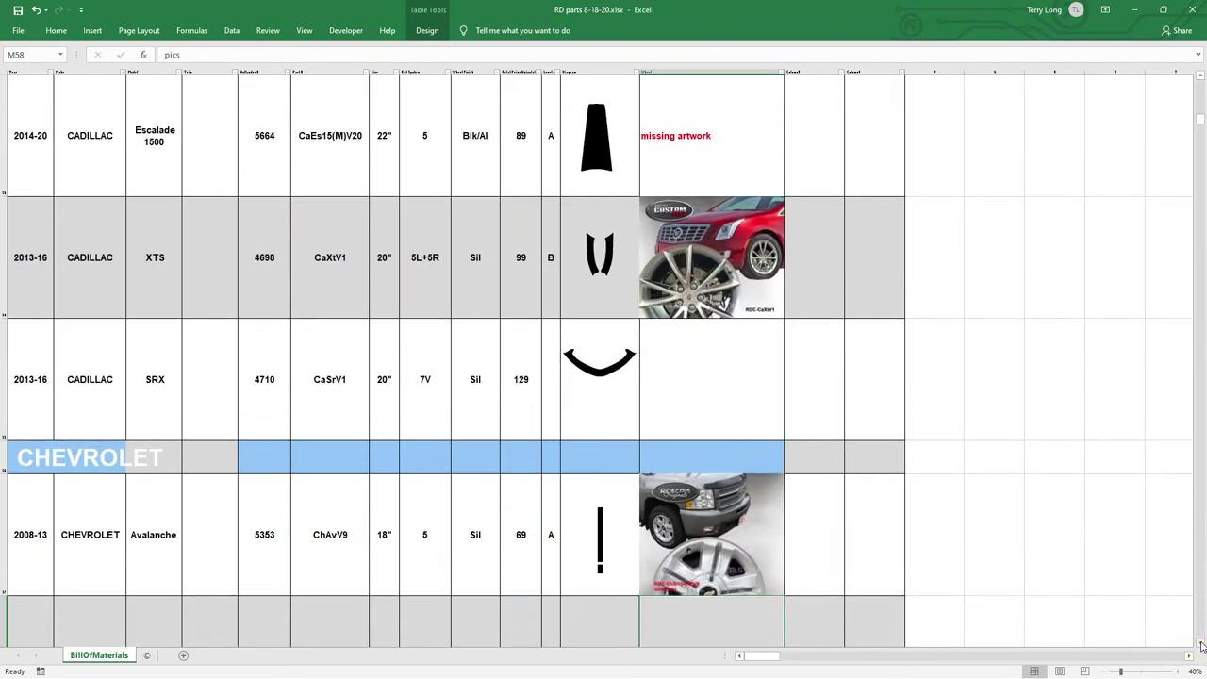
pyautogui.click(1200, 642)
pyautogui.click(1200, 642)
pyautogui.click(1200, 642)
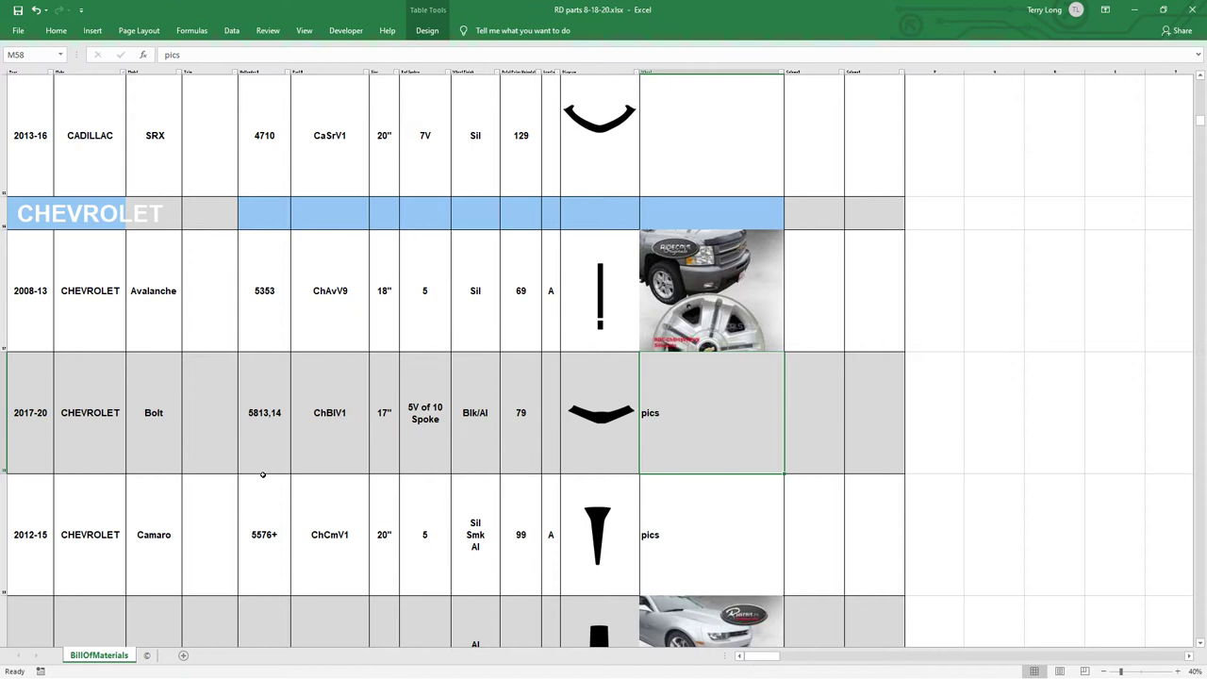
# - Select the Camaro wheel's part number 5576+ and its code ChCmV1 in the spreadsheet
pyautogui.click(265, 536)
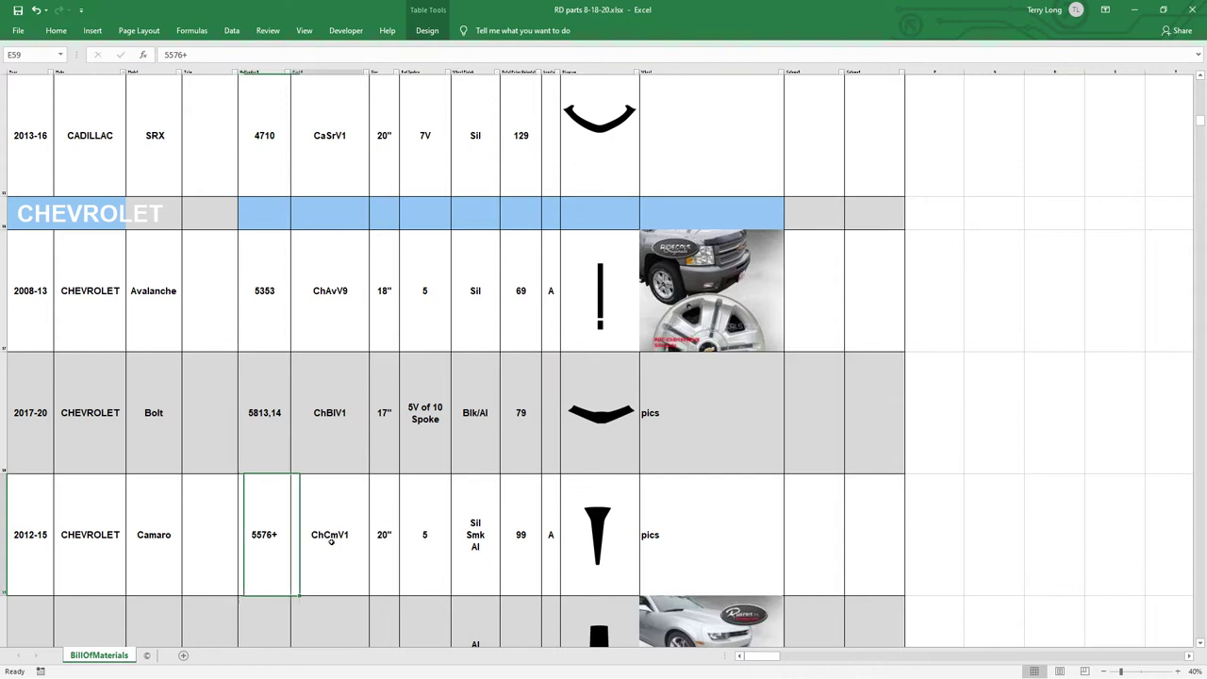
pyautogui.click(330, 539)
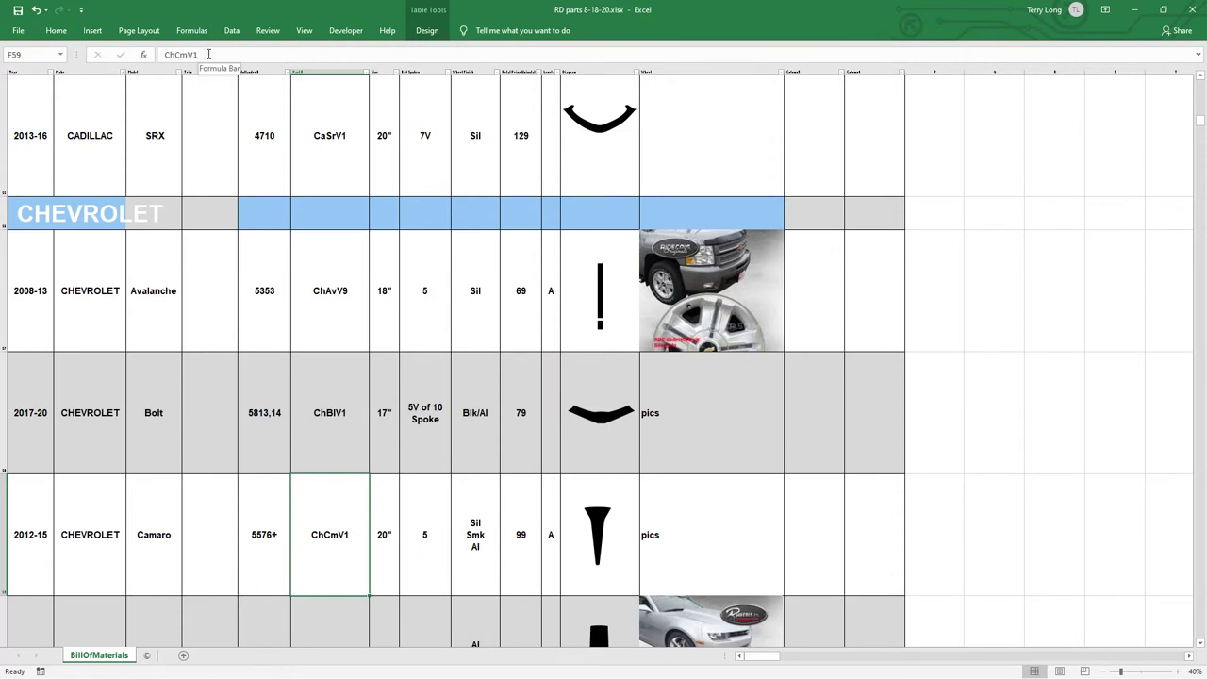
pyautogui.moveTo(209, 54); pyautogui.dragTo(162, 54)
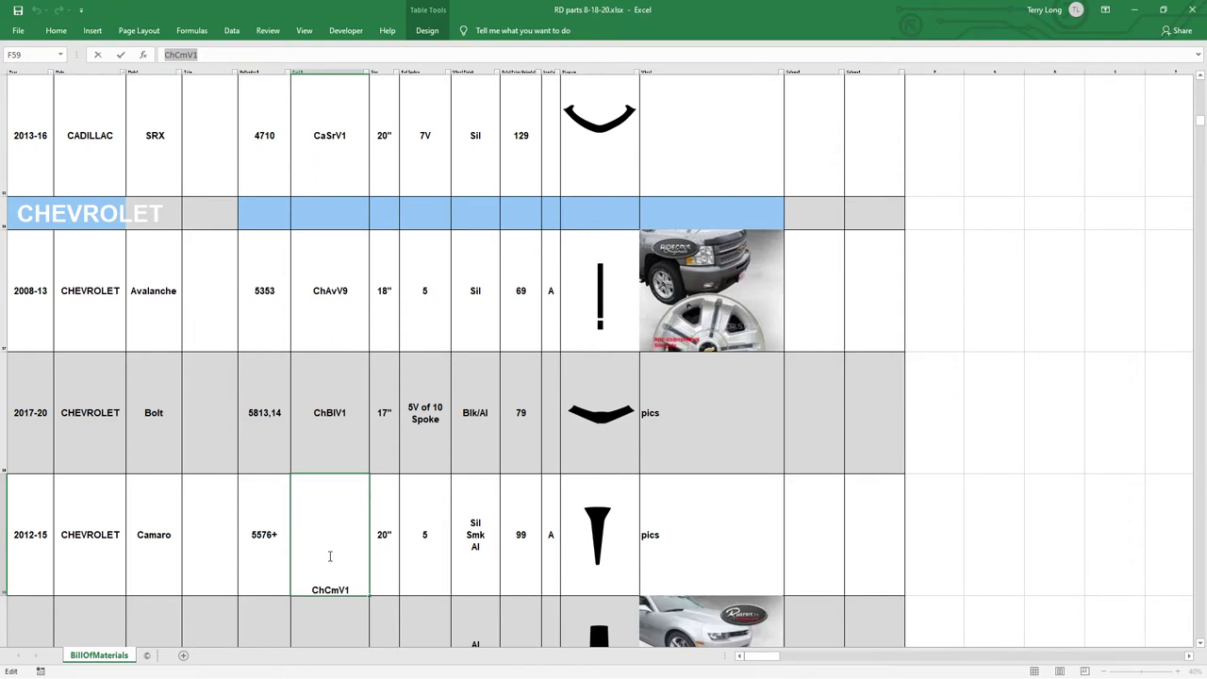
pyautogui.click(267, 540)
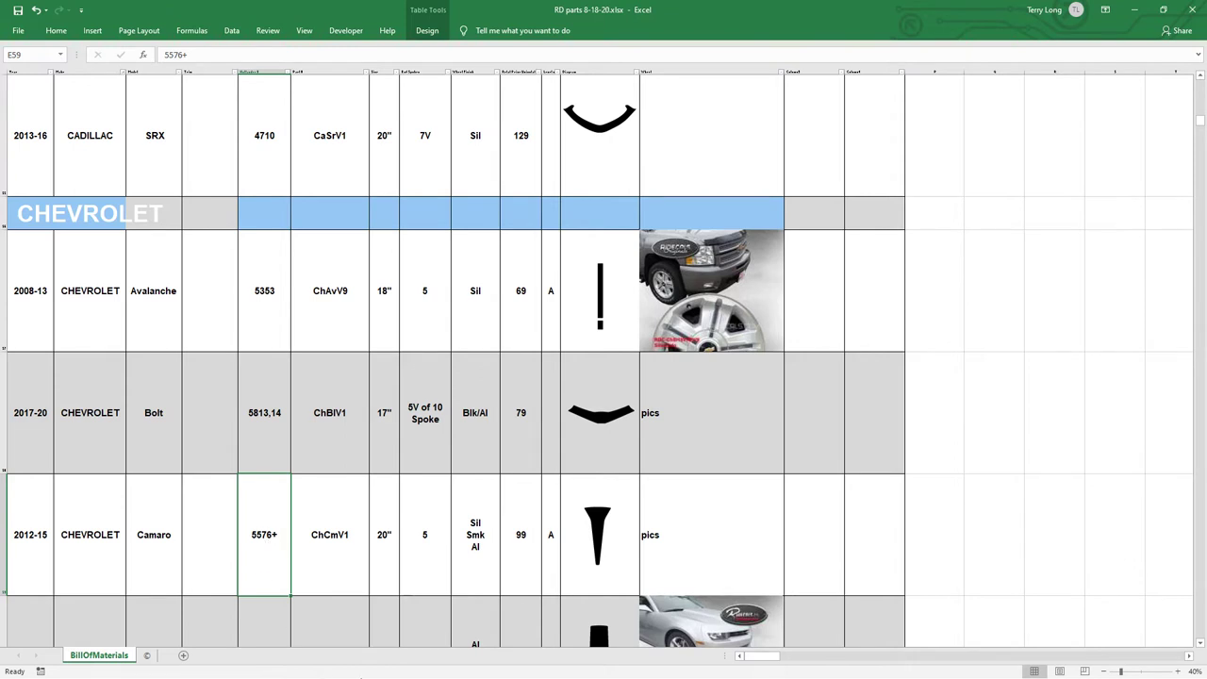
# - Search Midwest Wheel & Tire for part 5576 and open the 5576H Camaro wheel's full-size photo
pyautogui.click(1134, 12)
pyautogui.moveTo(513, 675)
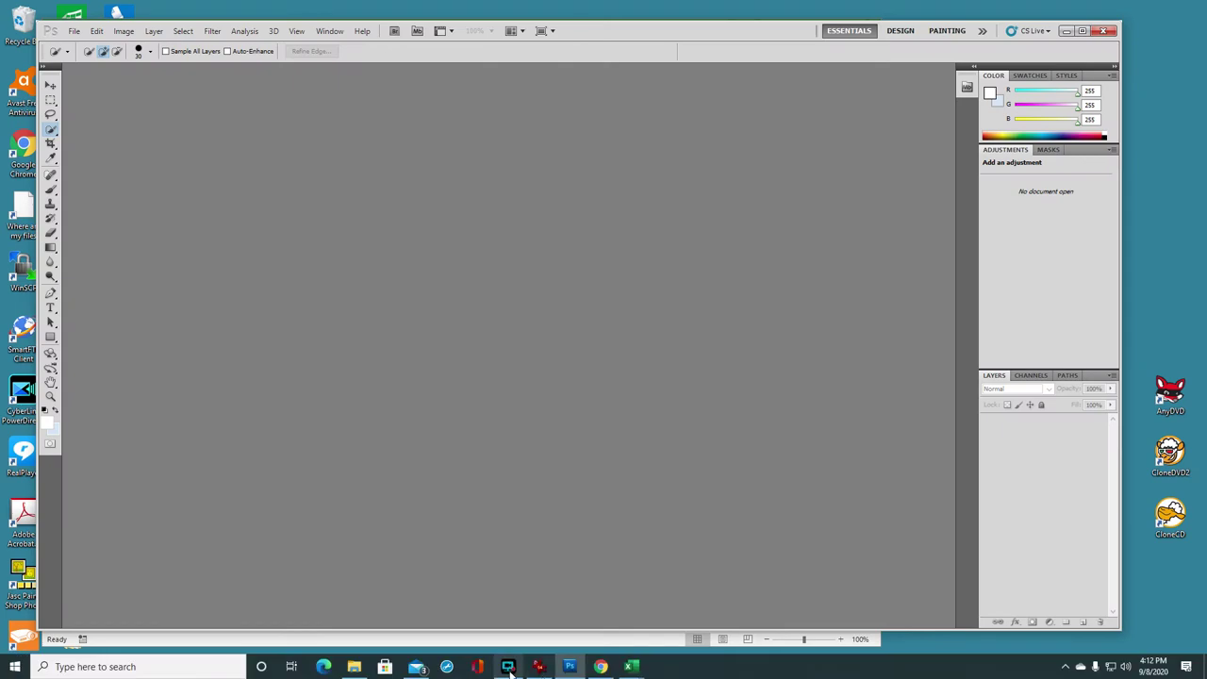
pyautogui.click(601, 667)
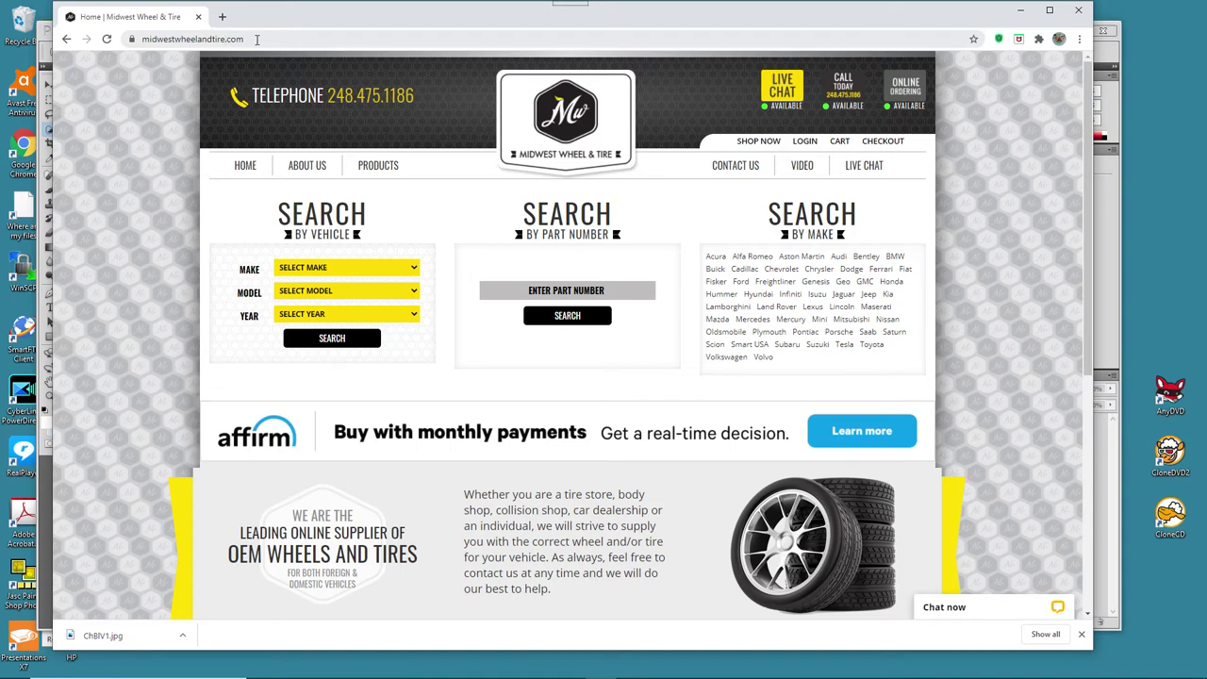
pyautogui.click(562, 291)
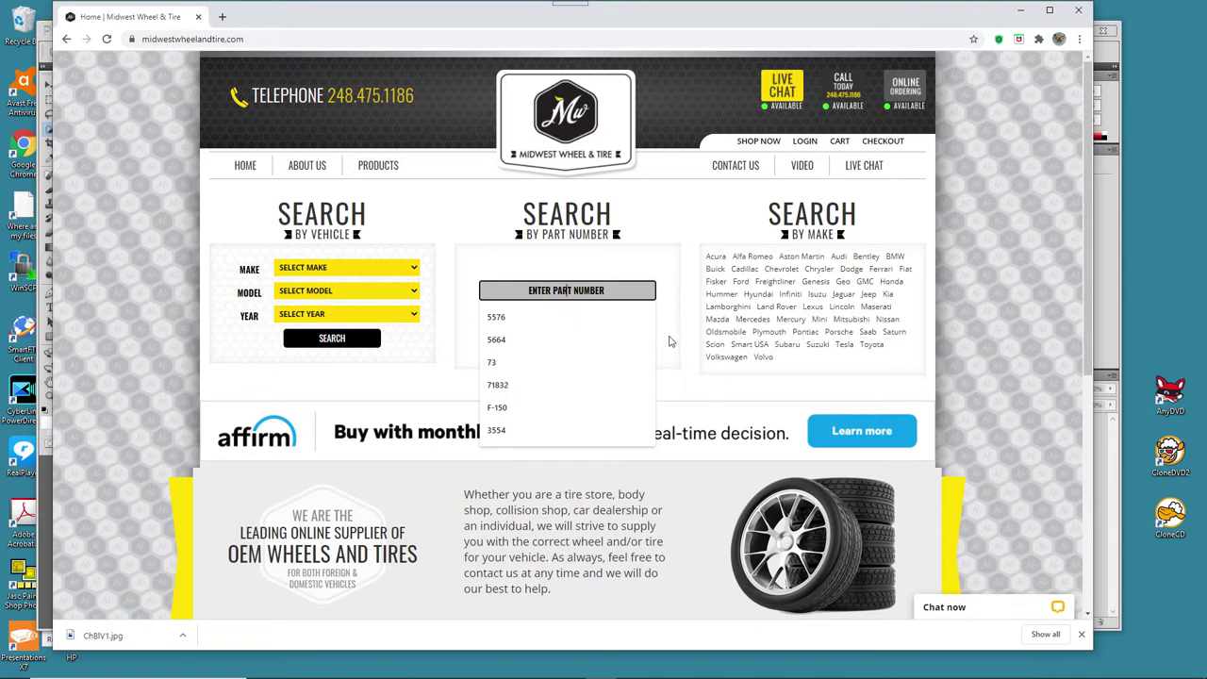
pyautogui.write('557')
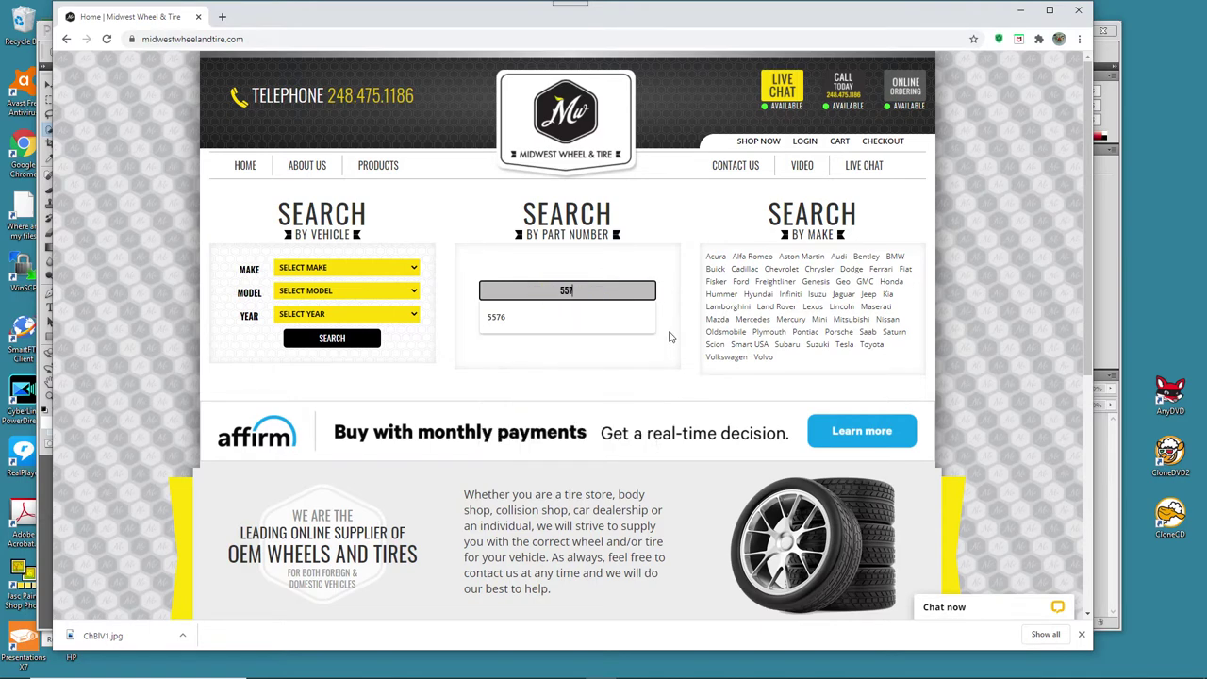
pyautogui.write('6')
pyautogui.click(567, 317)
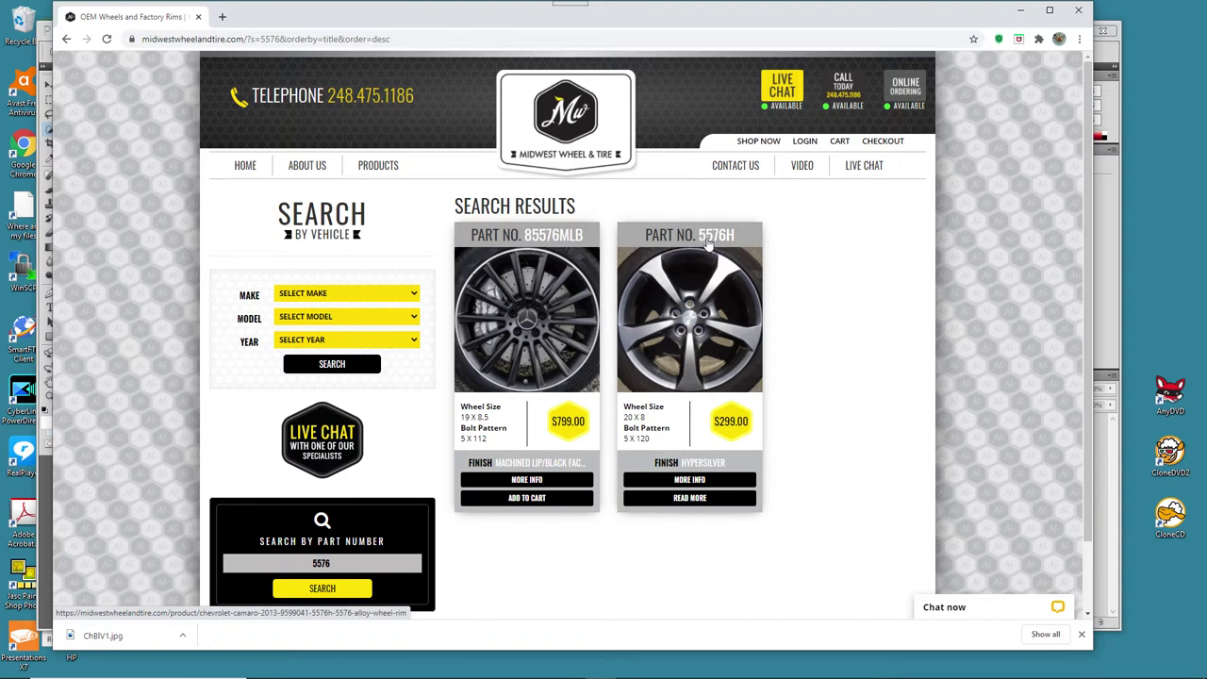
pyautogui.click(688, 321)
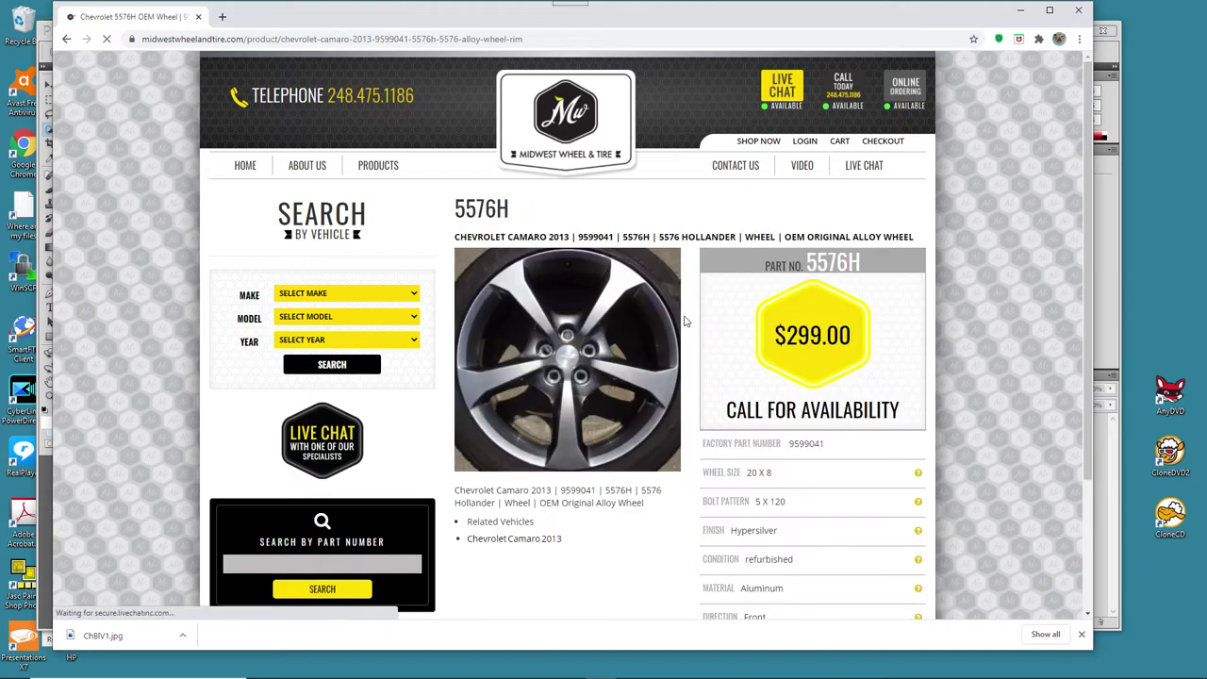
pyautogui.click(583, 341)
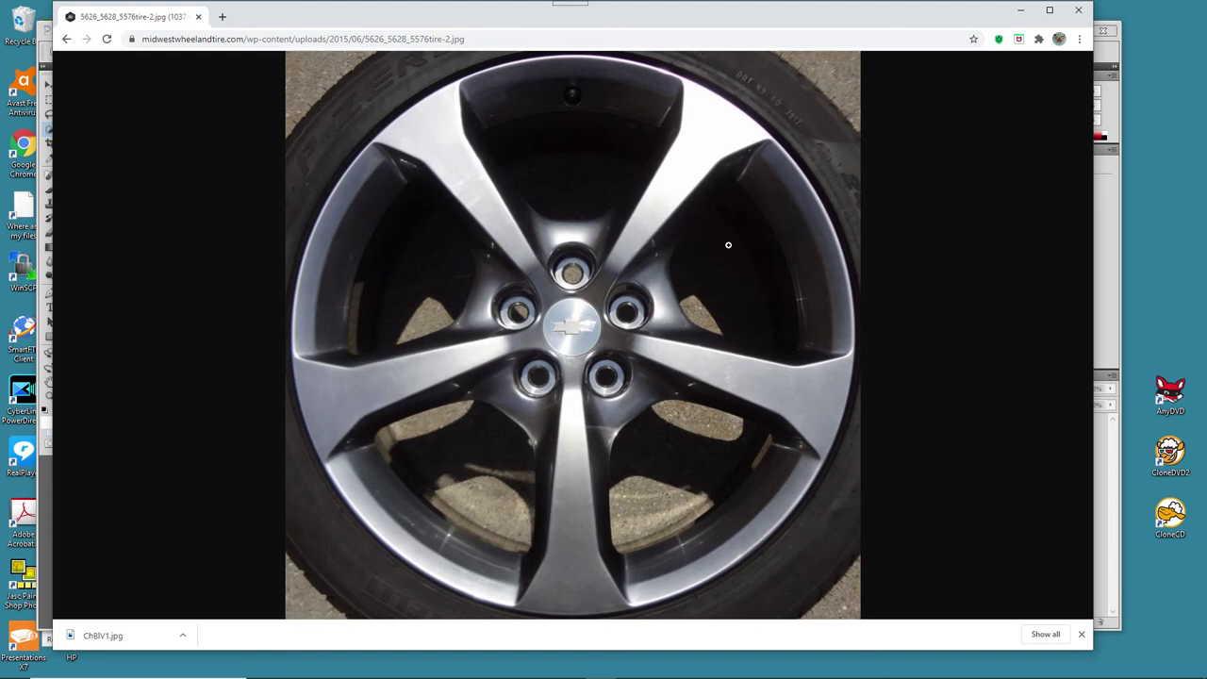
# - Save the full-size Camaro wheel image from Chrome as ChCmV1.jpg in the temp folder
pyautogui.rightClick(674, 249)
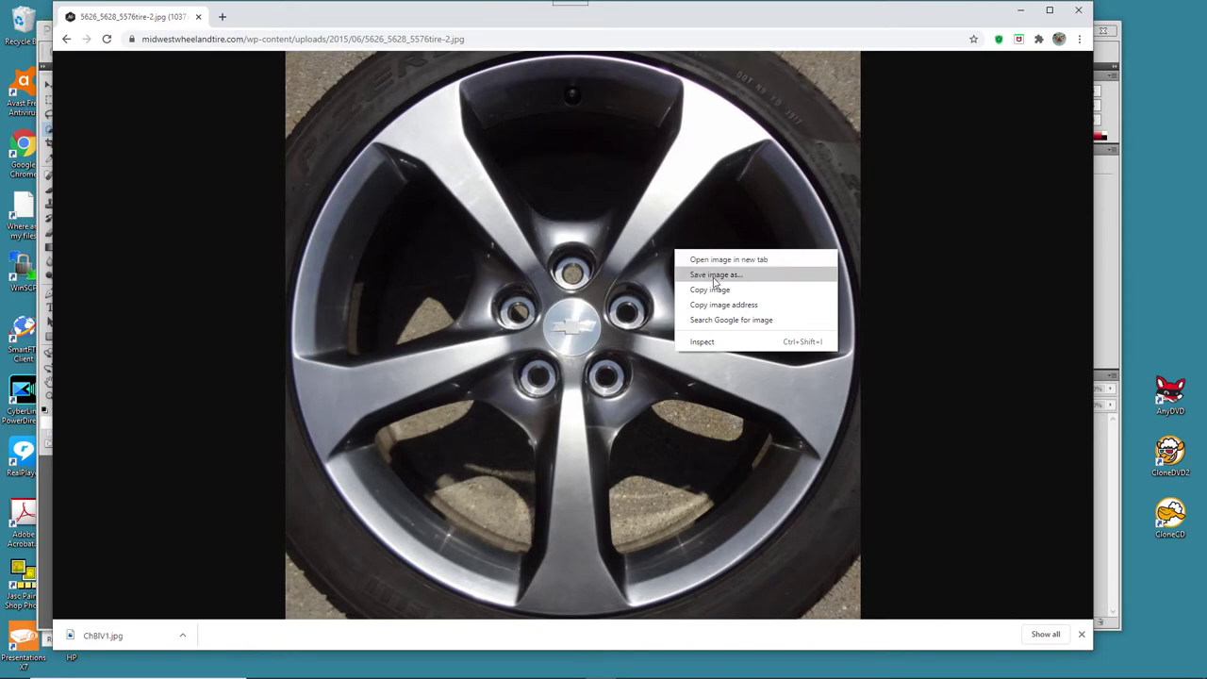
pyautogui.click(714, 275)
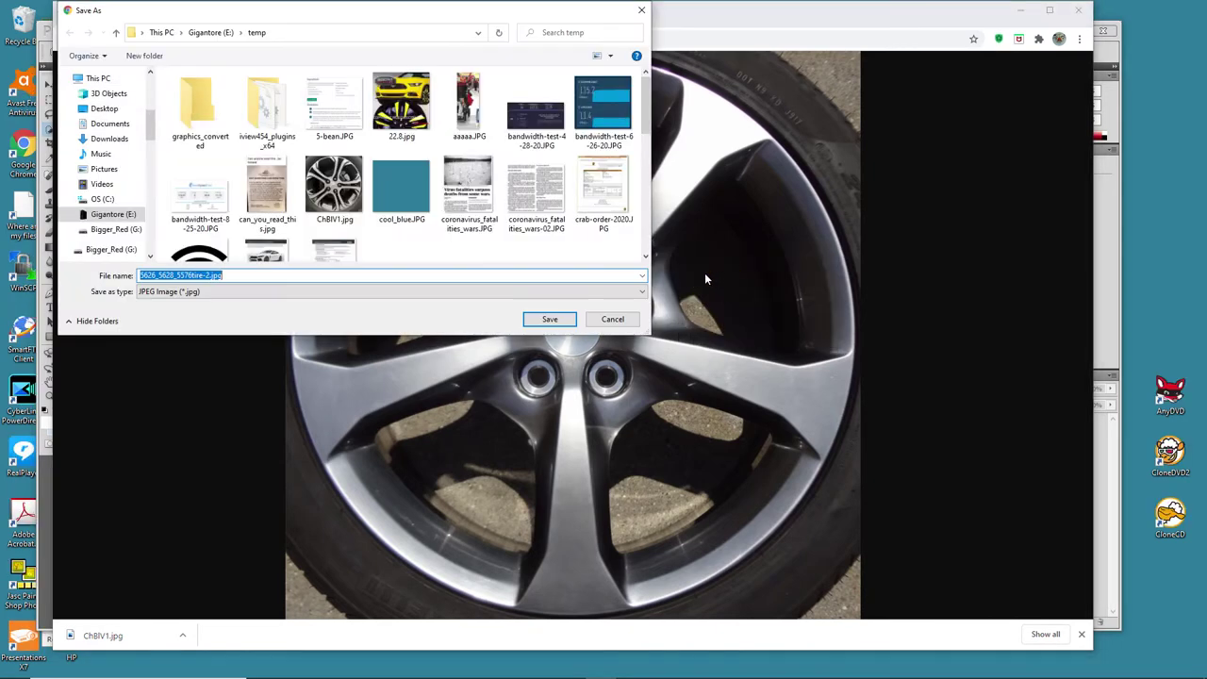
pyautogui.click(229, 276)
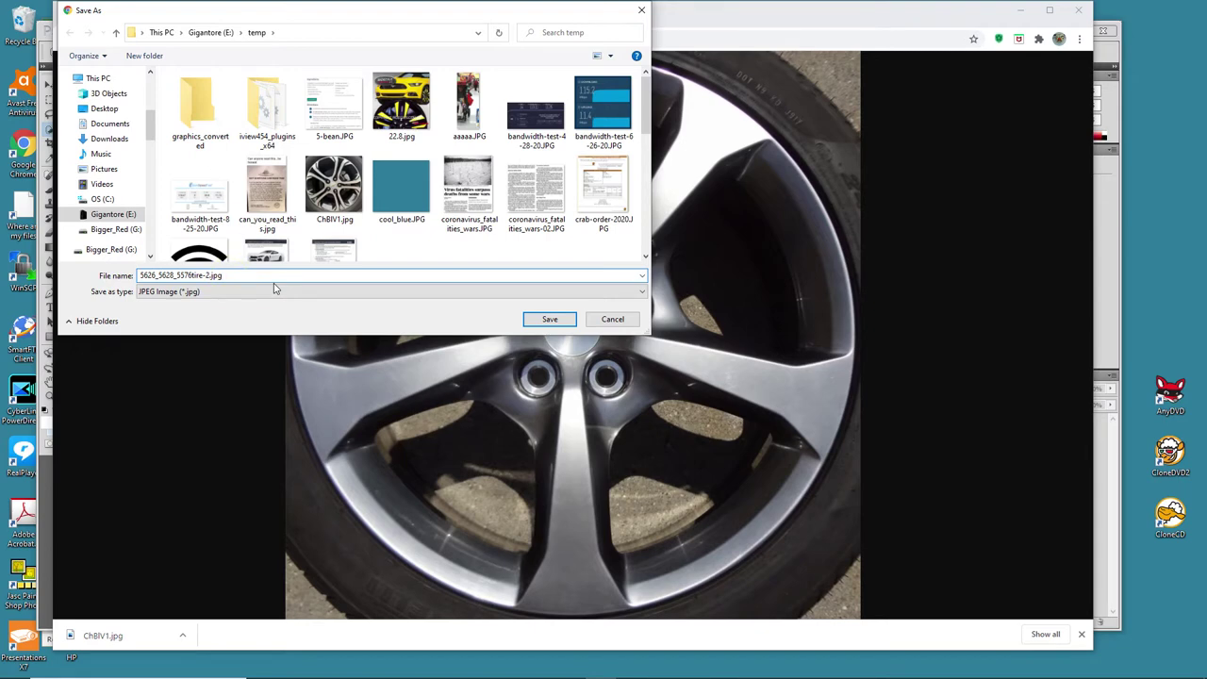
pyautogui.press('BackSpace')
pyautogui.press('BackSpace')
pyautogui.press('BackSpace')
pyautogui.press('BackSpace')
pyautogui.press('BackSpace')
pyautogui.press('BackSpace')
pyautogui.press('BackSpace')
pyautogui.press('BackSpace')
pyautogui.press('BackSpace')
pyautogui.press('BackSpace')
pyautogui.press('BackSpace')
pyautogui.press('BackSpace')
pyautogui.press('BackSpace')
pyautogui.press('BackSpace')
pyautogui.press('BackSpace')
pyautogui.press('BackSpace')
pyautogui.press('BackSpace')
pyautogui.press('BackSpace')
pyautogui.press('BackSpace')
pyautogui.press('BackSpace')
pyautogui.write('ChCmV1')
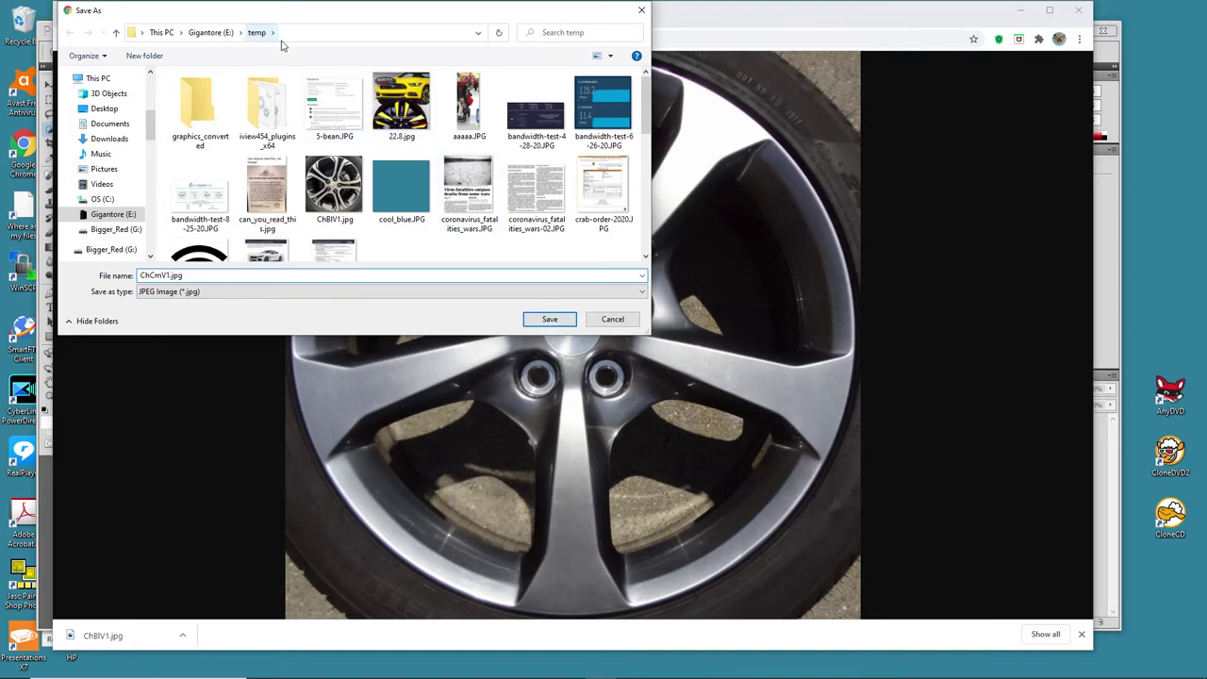
pyautogui.click(547, 318)
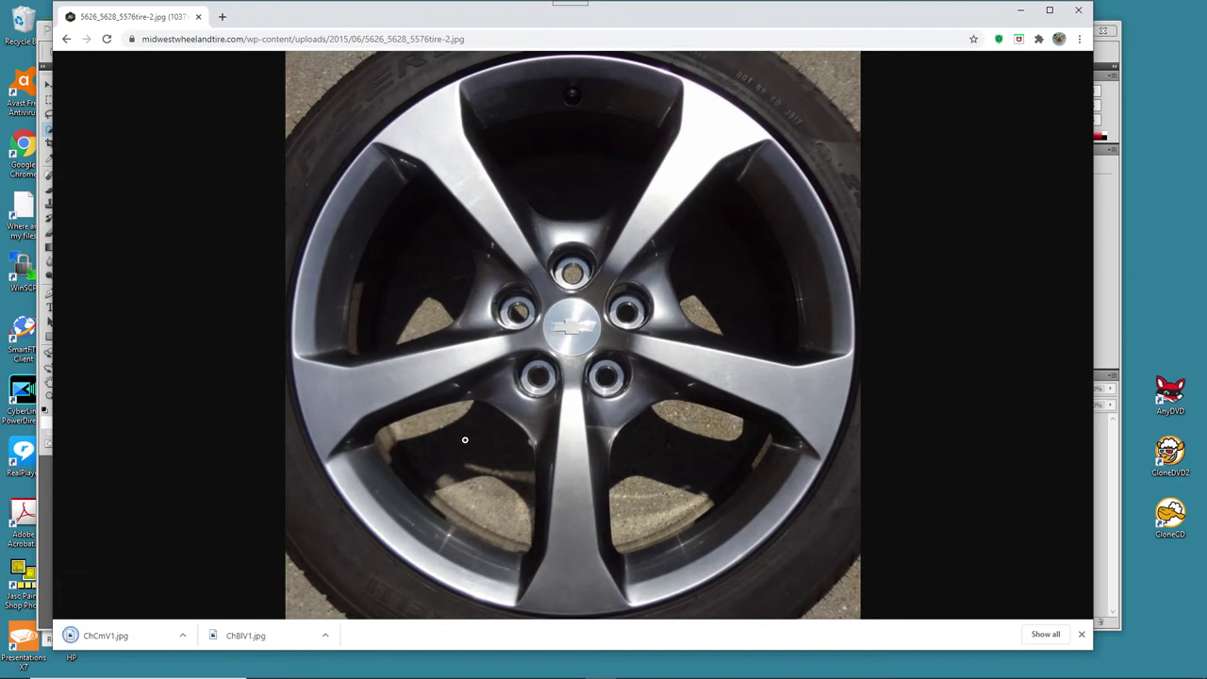
# - Bring Photoshop forward and open ChCmV1.jpg from the temp folder
pyautogui.moveTo(415, 671)
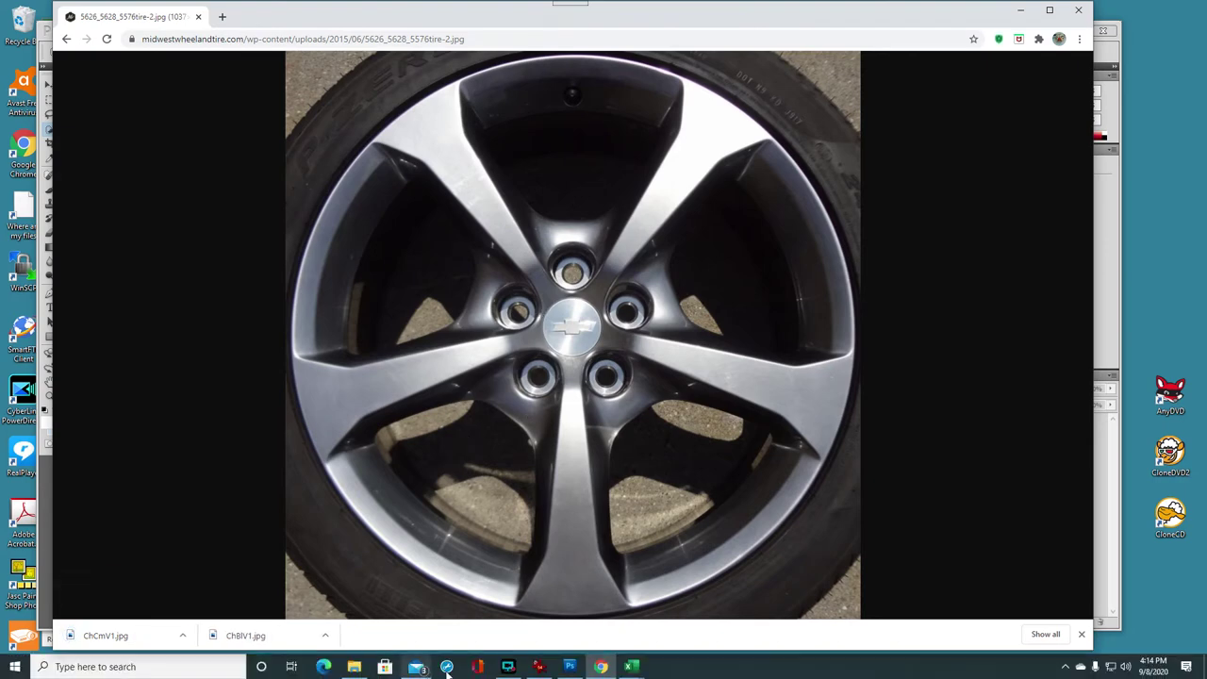
pyautogui.click(569, 666)
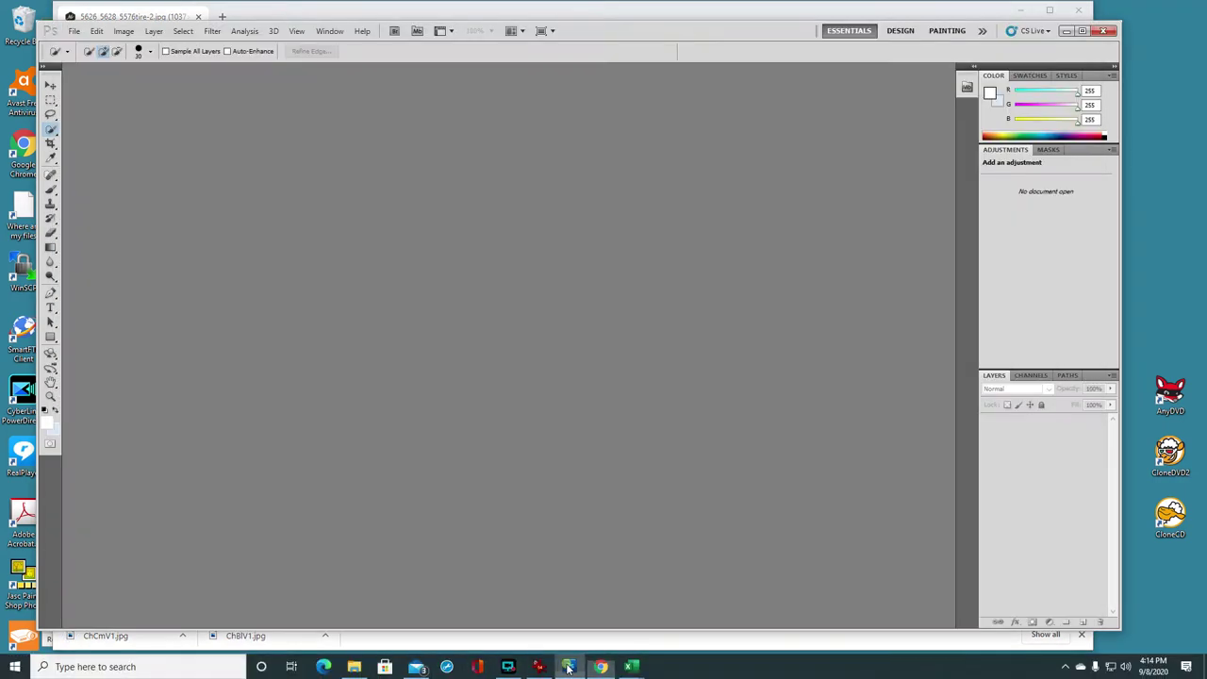
pyautogui.doubleClick(664, 412)
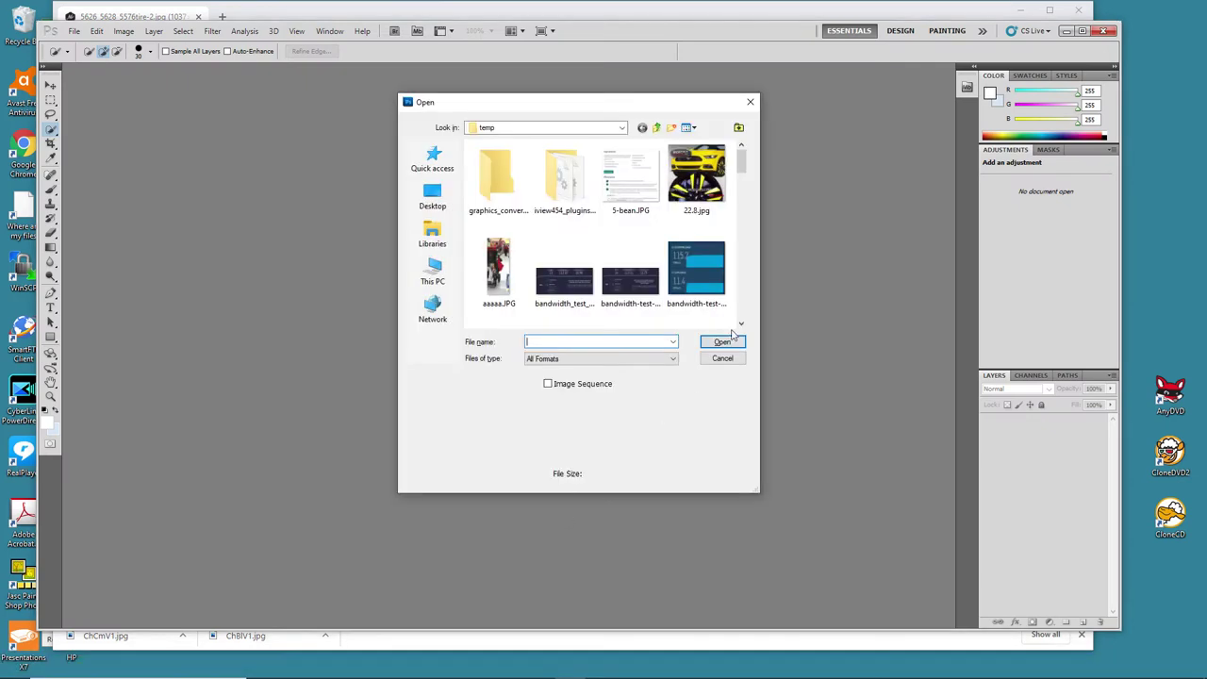
pyautogui.moveTo(741, 159); pyautogui.dragTo(741, 185)
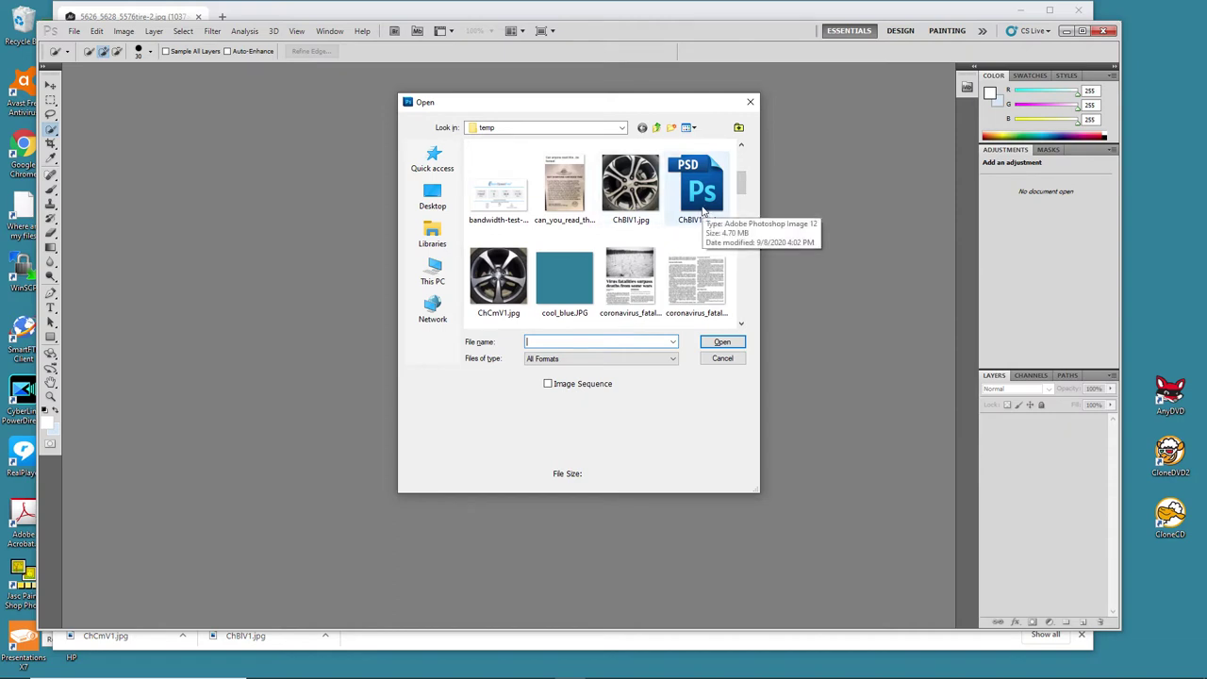
pyautogui.scroll(-1, 739, 191)
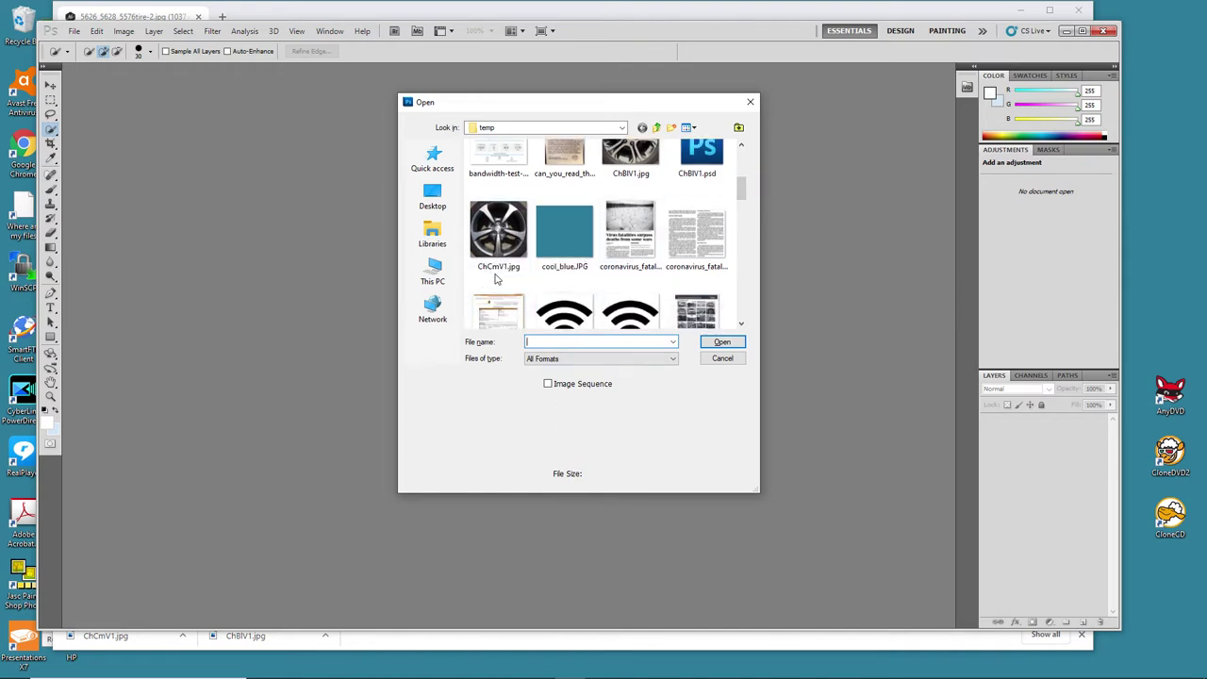
pyautogui.click(507, 256)
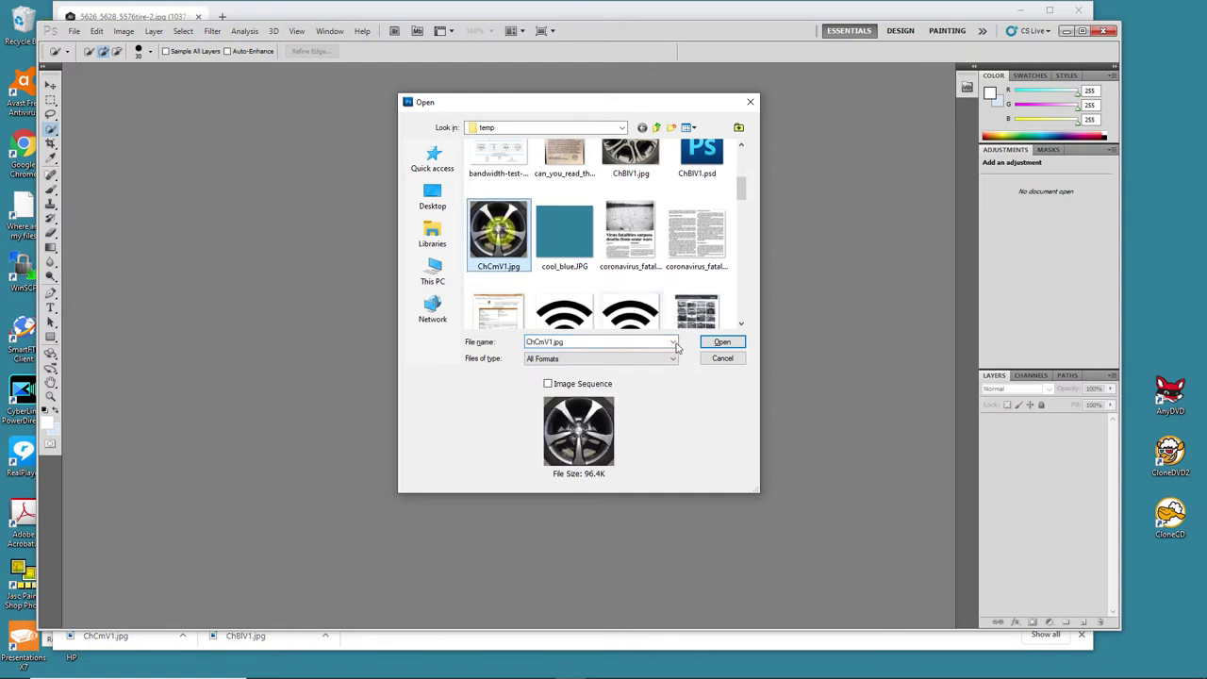
pyautogui.click(726, 344)
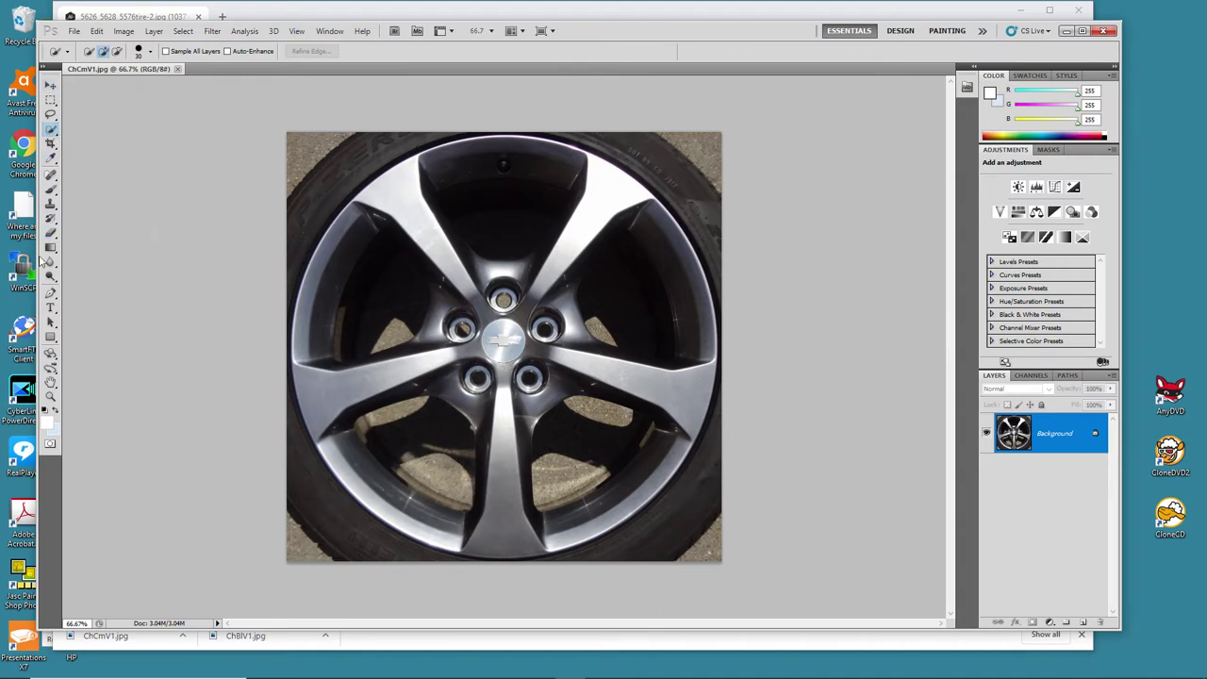
# - With the Quick Selection Tool, paint over the asphalt and tyre surrounding the rim
pyautogui.click(53, 131)
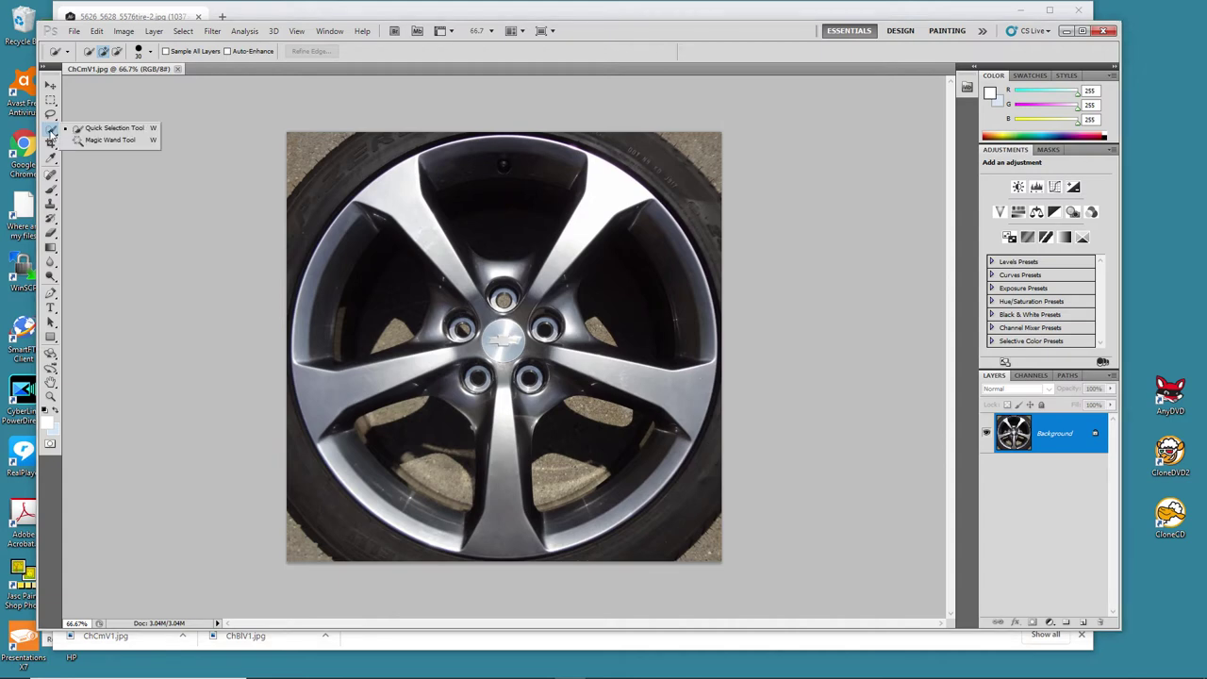
pyautogui.click(113, 129)
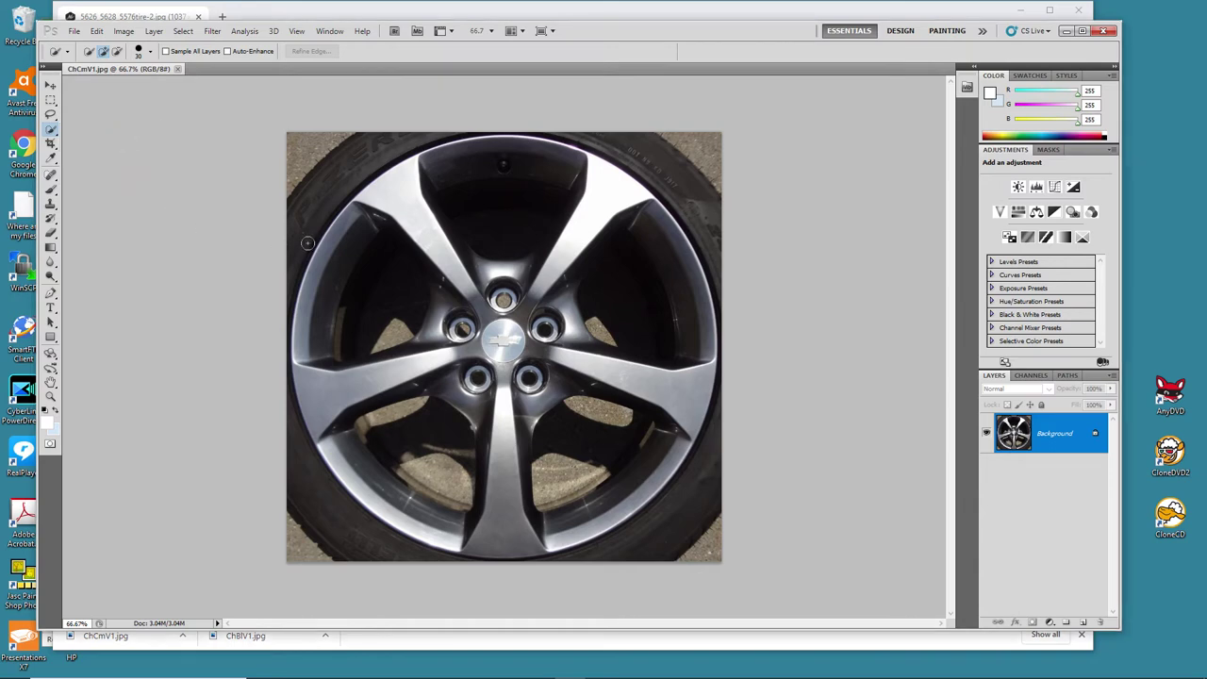
pyautogui.click(318, 112)
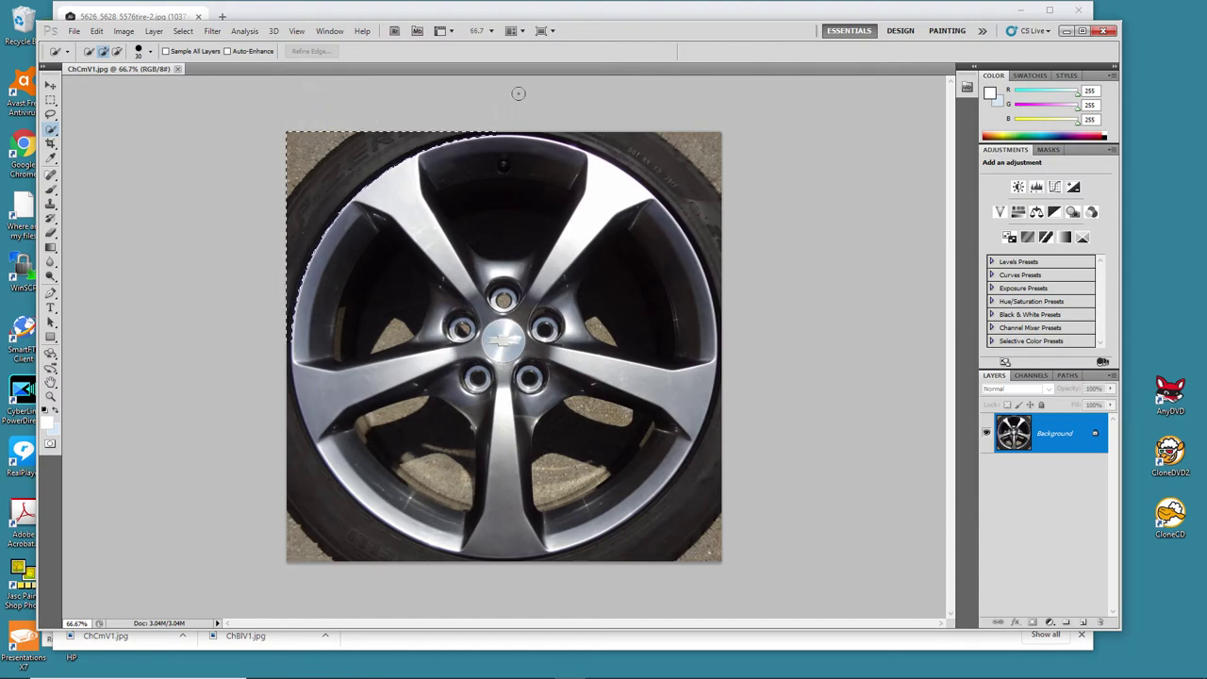
pyautogui.moveTo(586, 119)
pyautogui.mouseDown()
pyautogui.moveTo(689, 161)
pyautogui.moveTo(730, 231)
pyautogui.moveTo(759, 321)
pyautogui.moveTo(744, 396)
pyautogui.moveTo(678, 537)
pyautogui.mouseUp()
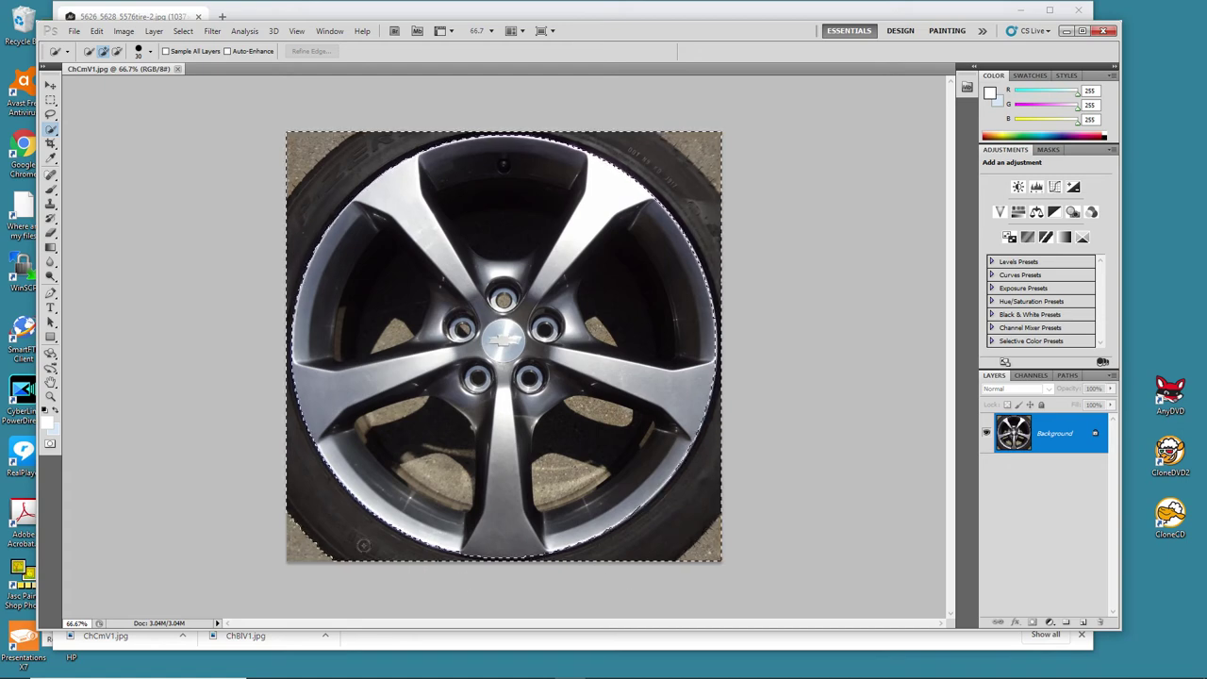
pyautogui.moveTo(264, 544); pyautogui.dragTo(184, 497)
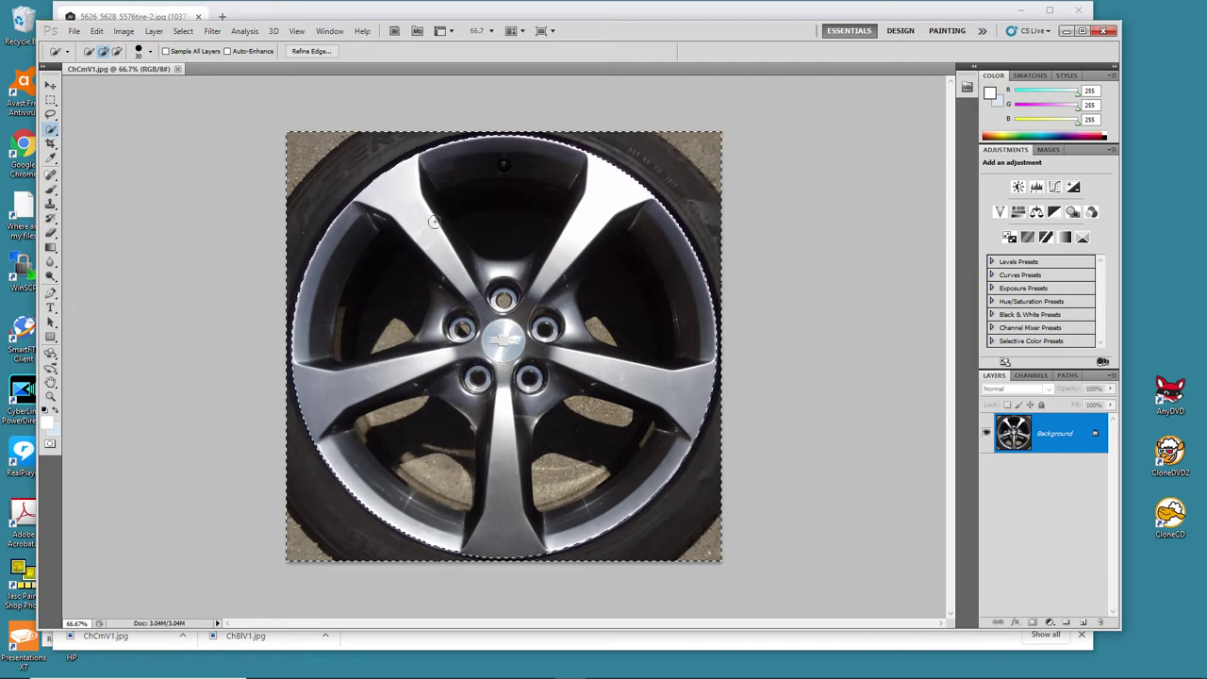
# - Invert the selection to isolate the wheel and copy it
pyautogui.click(183, 31)
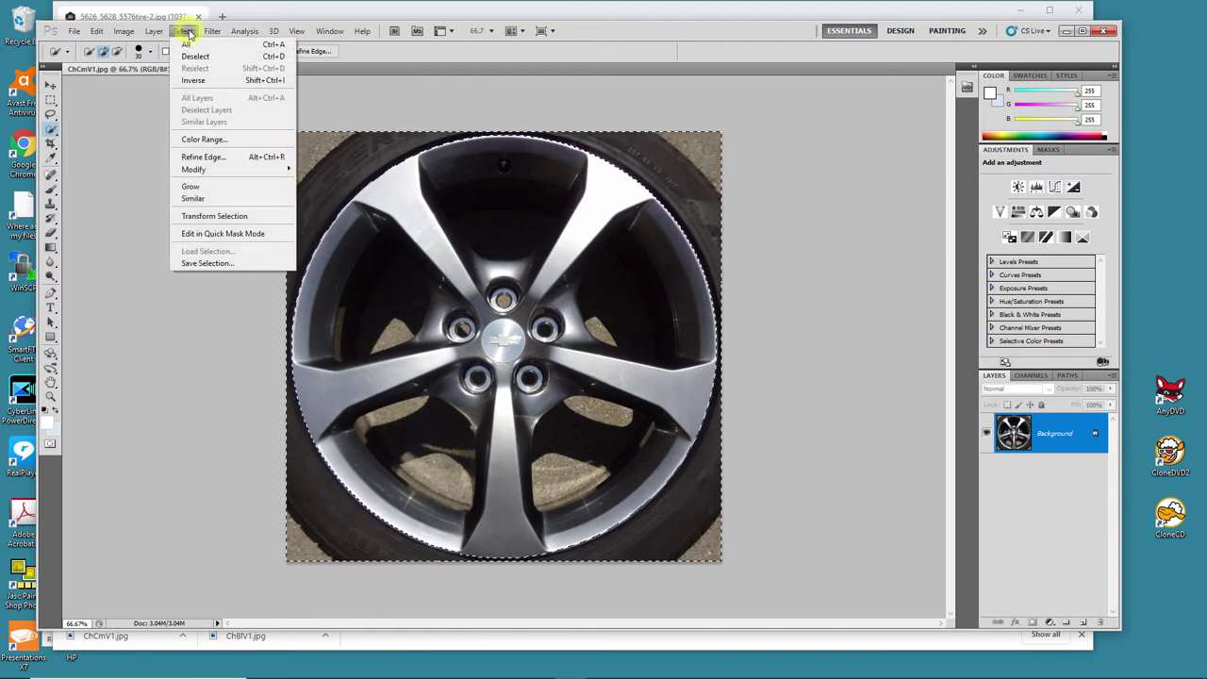
pyautogui.click(200, 81)
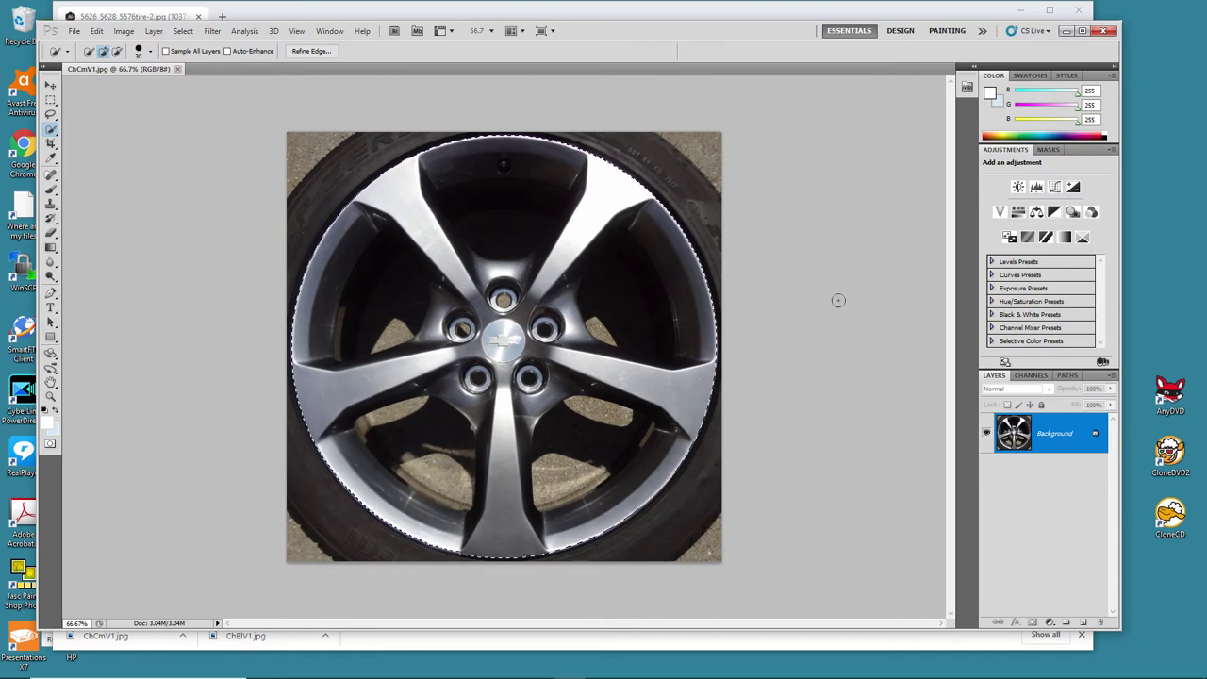
pyautogui.click(97, 33)
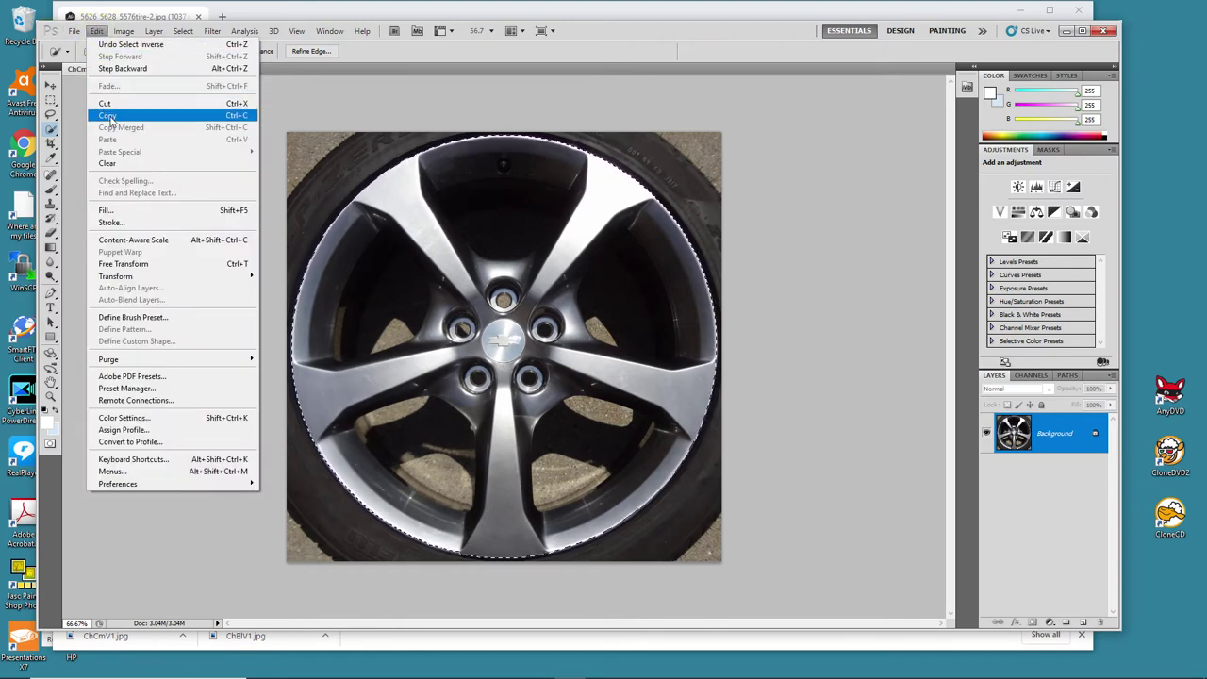
pyautogui.click(362, 89)
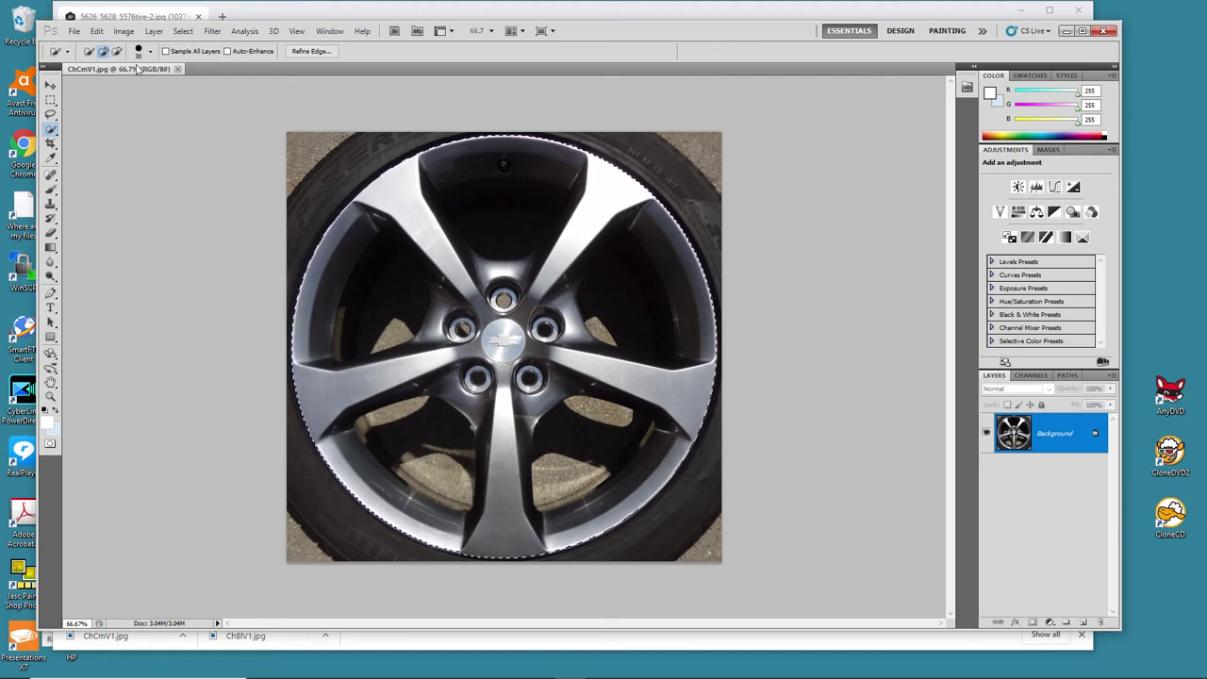
# - Create a new 1015×1010 white document from the clipboard and paste the wheel into it
pyautogui.click(74, 34)
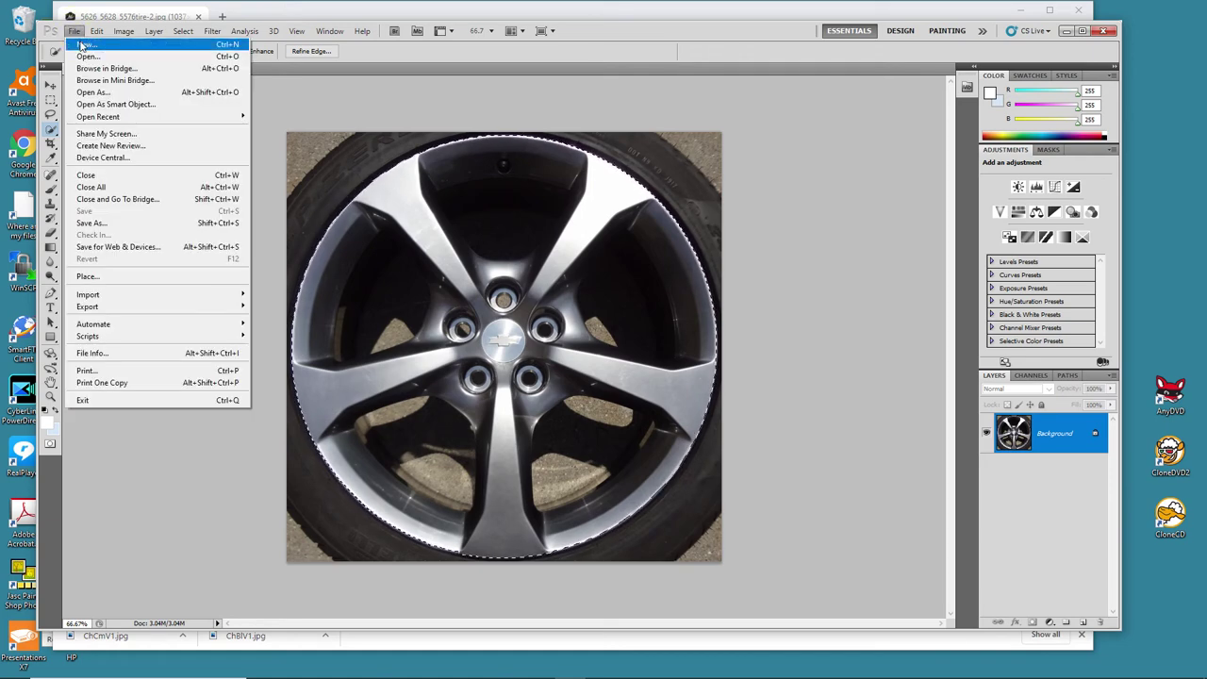
pyautogui.press('Escape')
pyautogui.click(272, 97)
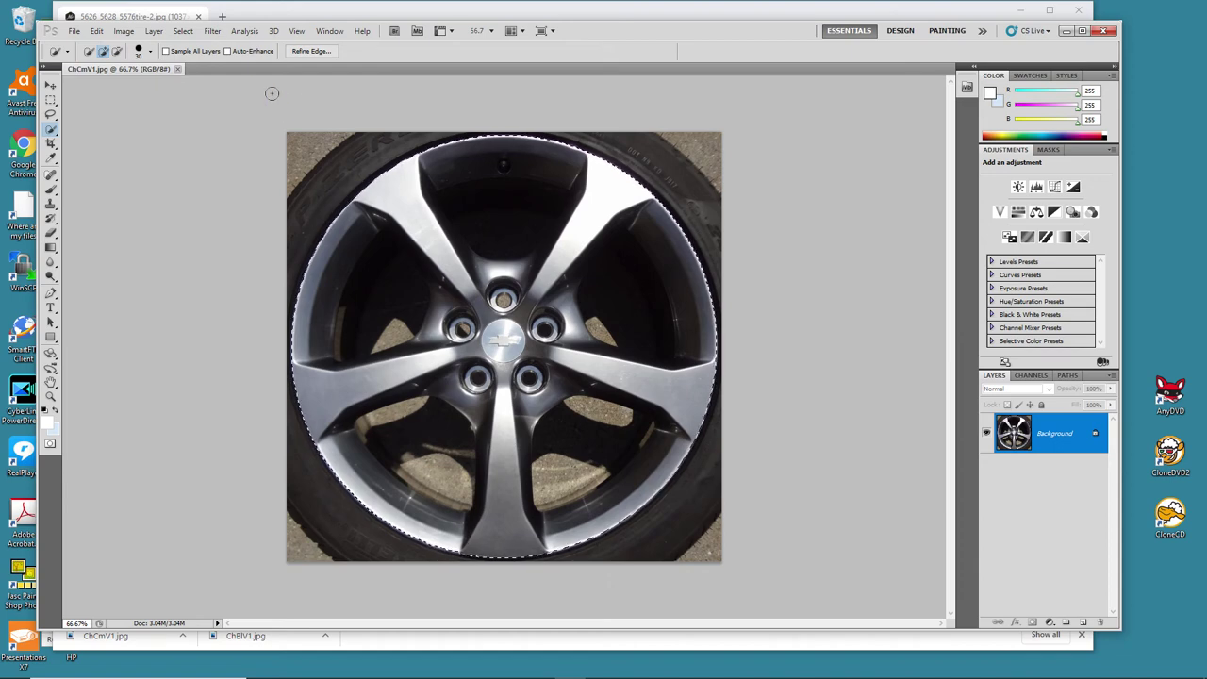
pyautogui.hotkey('ctrl', 'n')
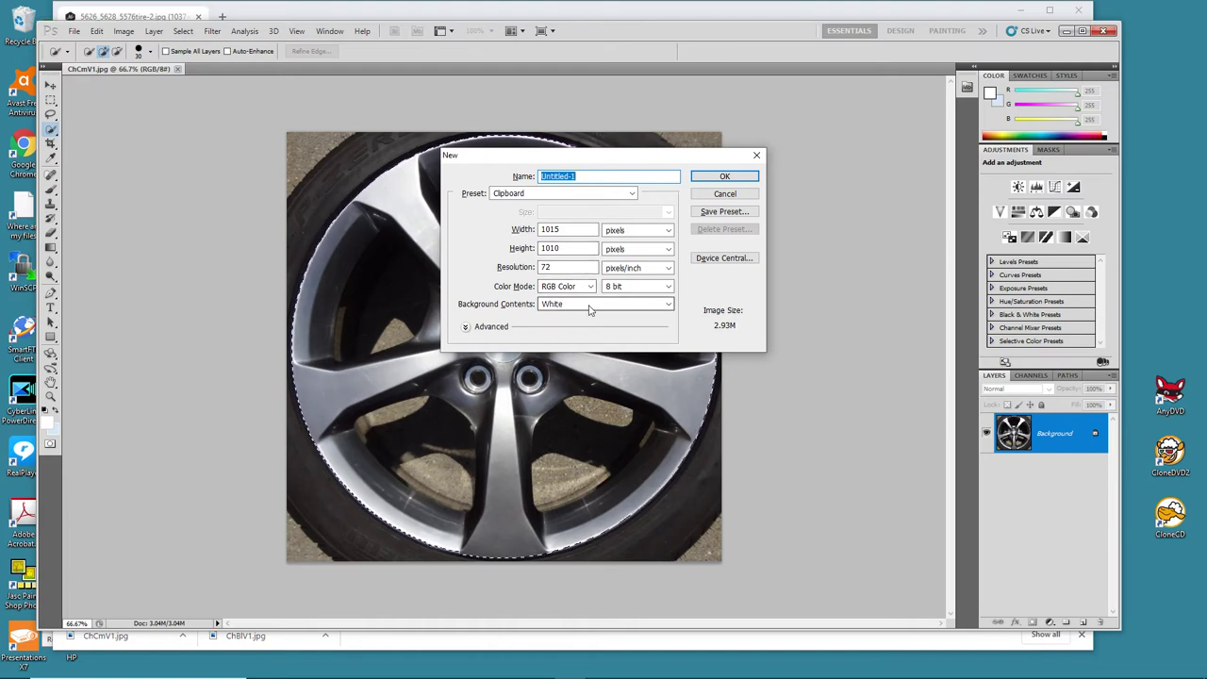
pyautogui.click(728, 175)
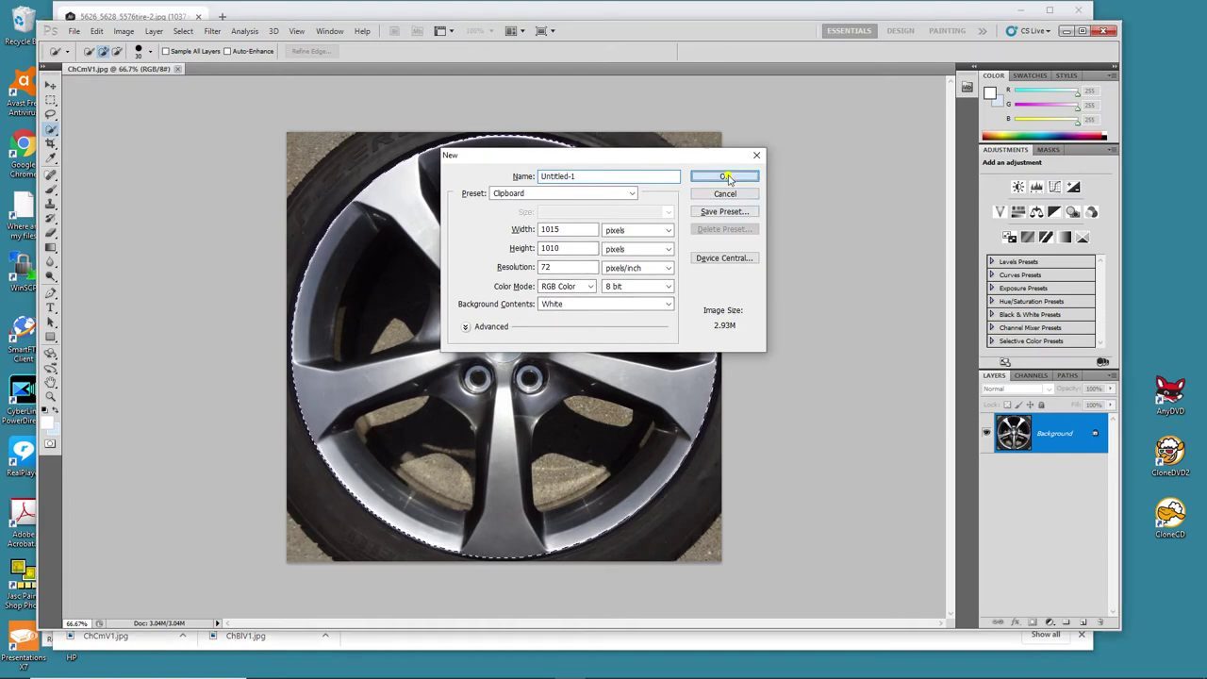
pyautogui.hotkey('ctrl', 'v')
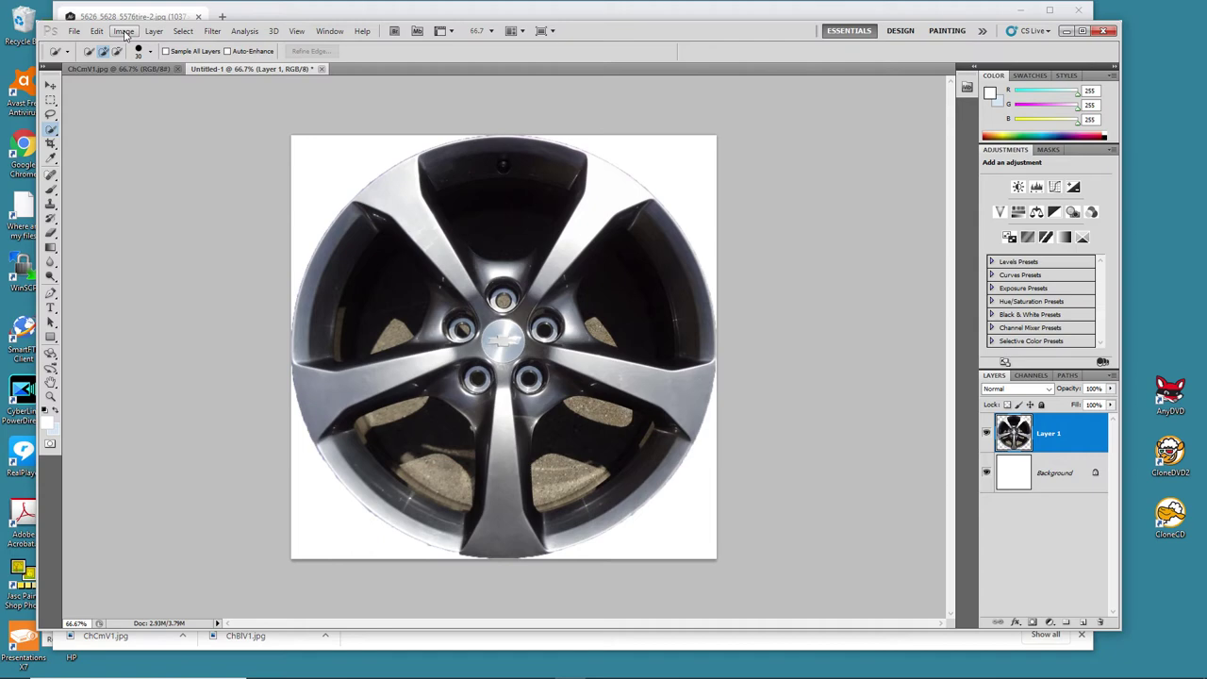
# - Resize Untitled-1 to 572 pixels wide (569 high) in Image Size with proportions constrained
pyautogui.click(123, 31)
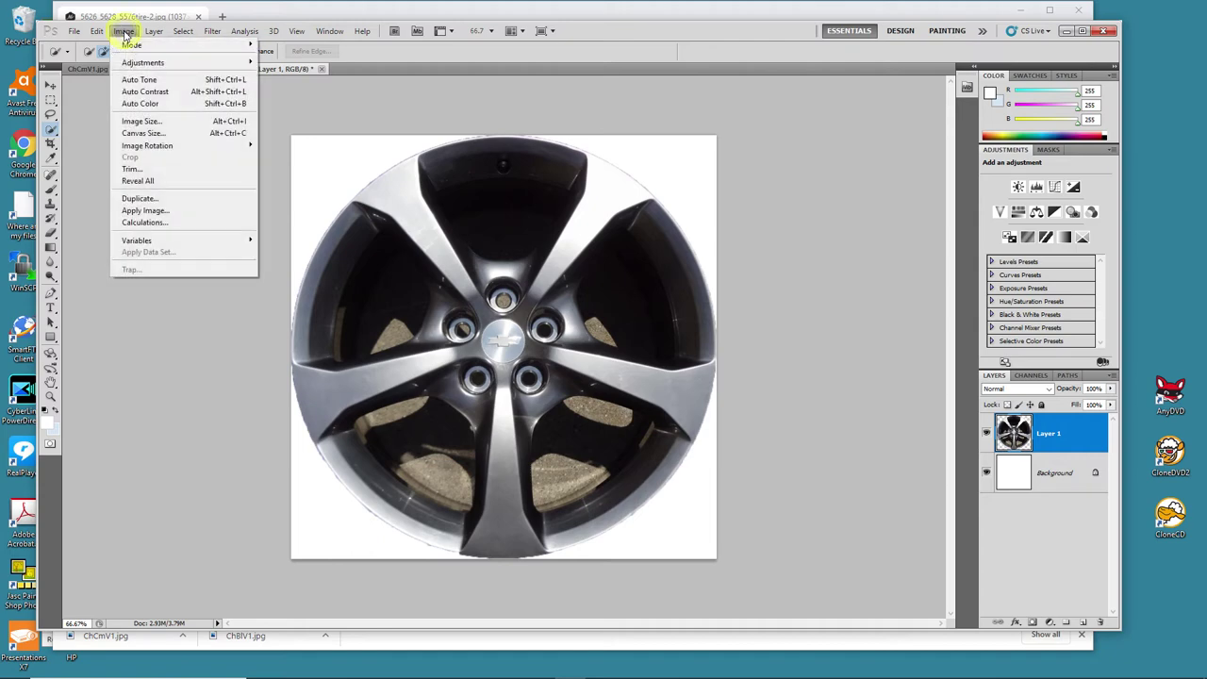
pyautogui.click(169, 122)
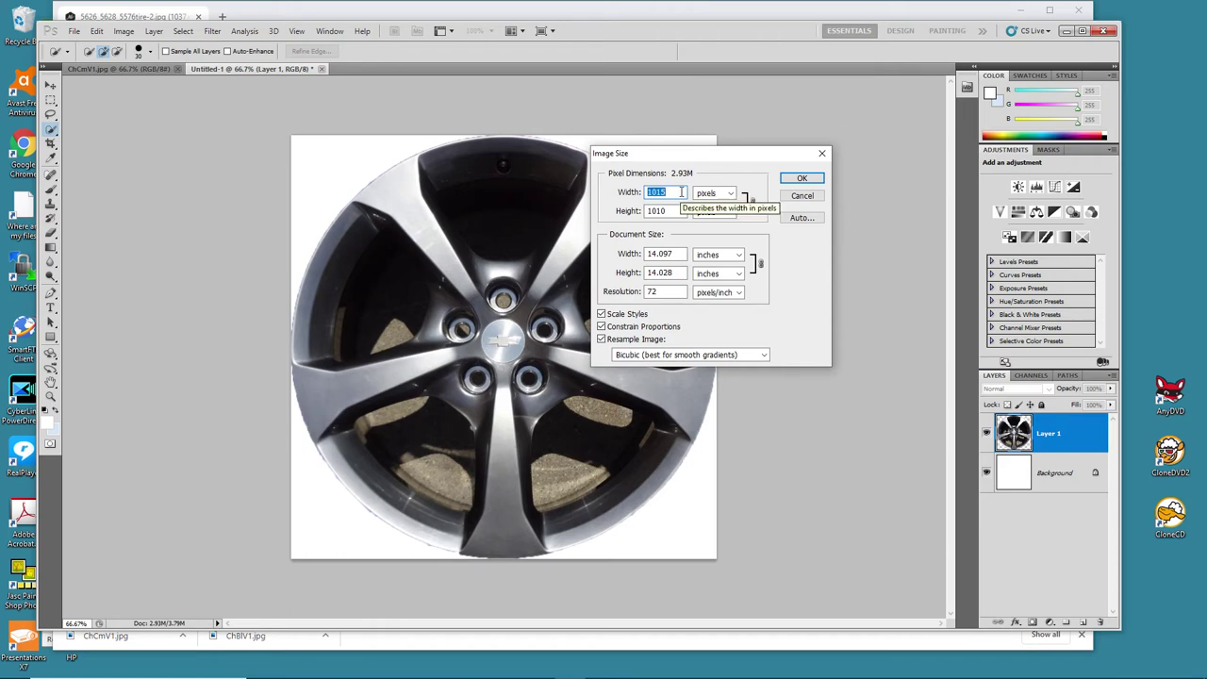
pyautogui.write('572')
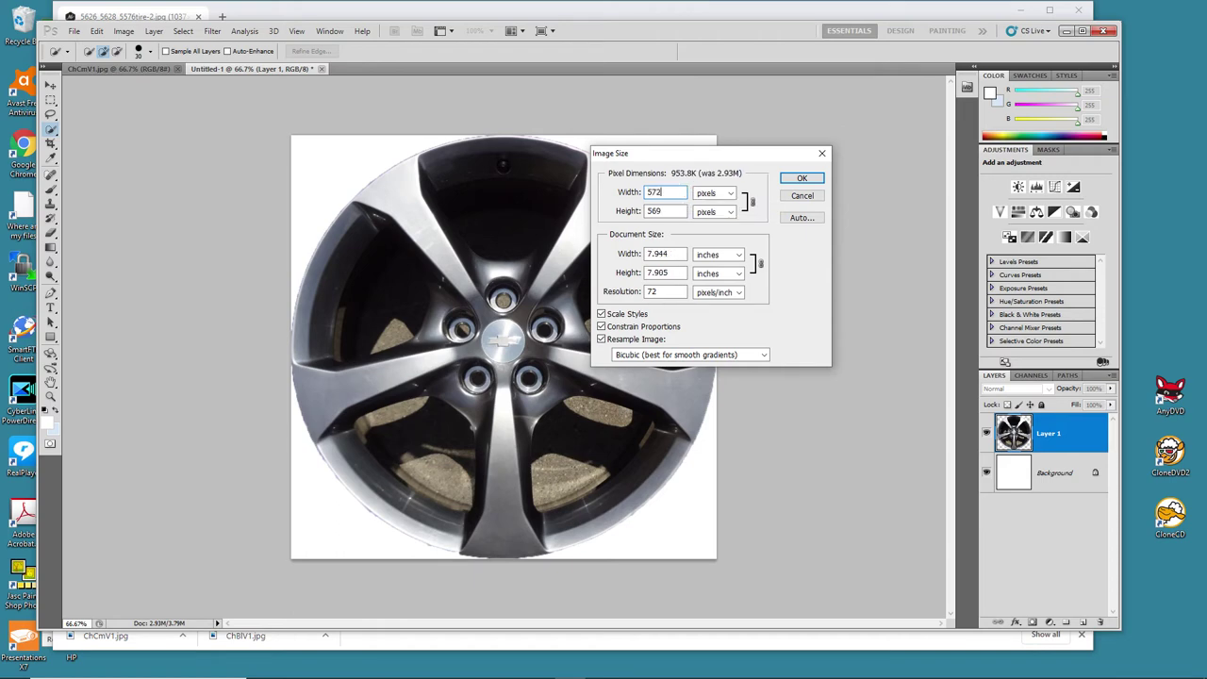
pyautogui.press('Return')
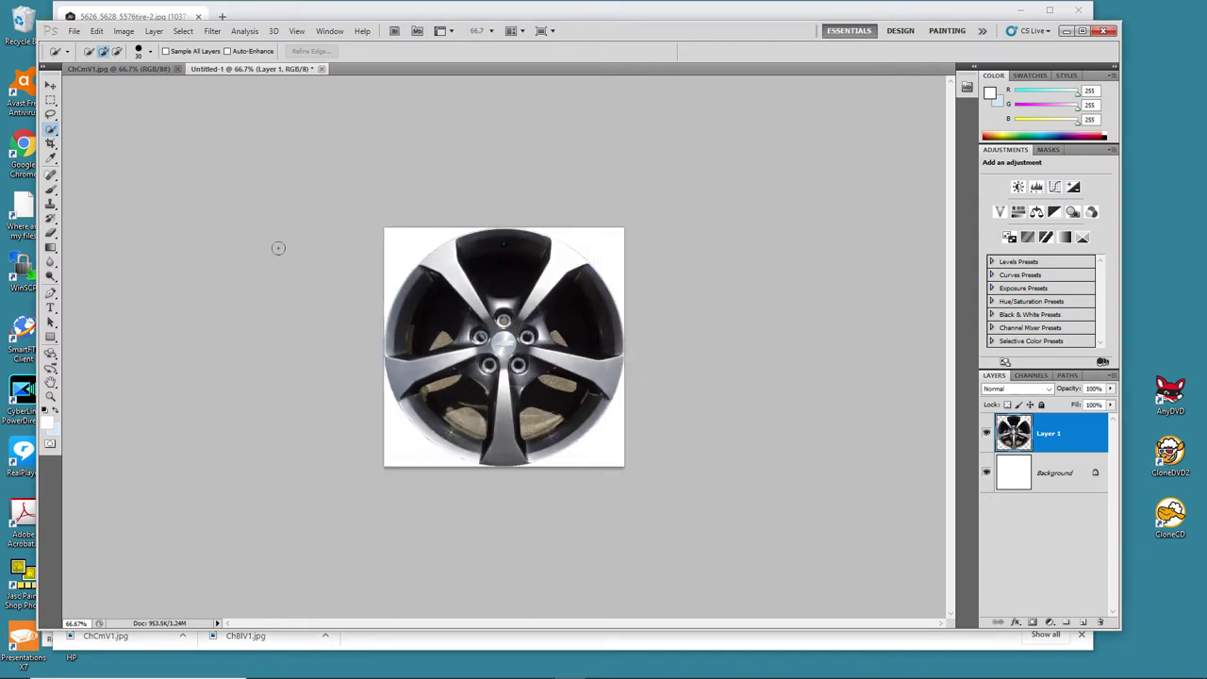
# - Save the image as ChCmV1.psd in Photoshop format, keeping Maximize Compatibility on
pyautogui.click(74, 34)
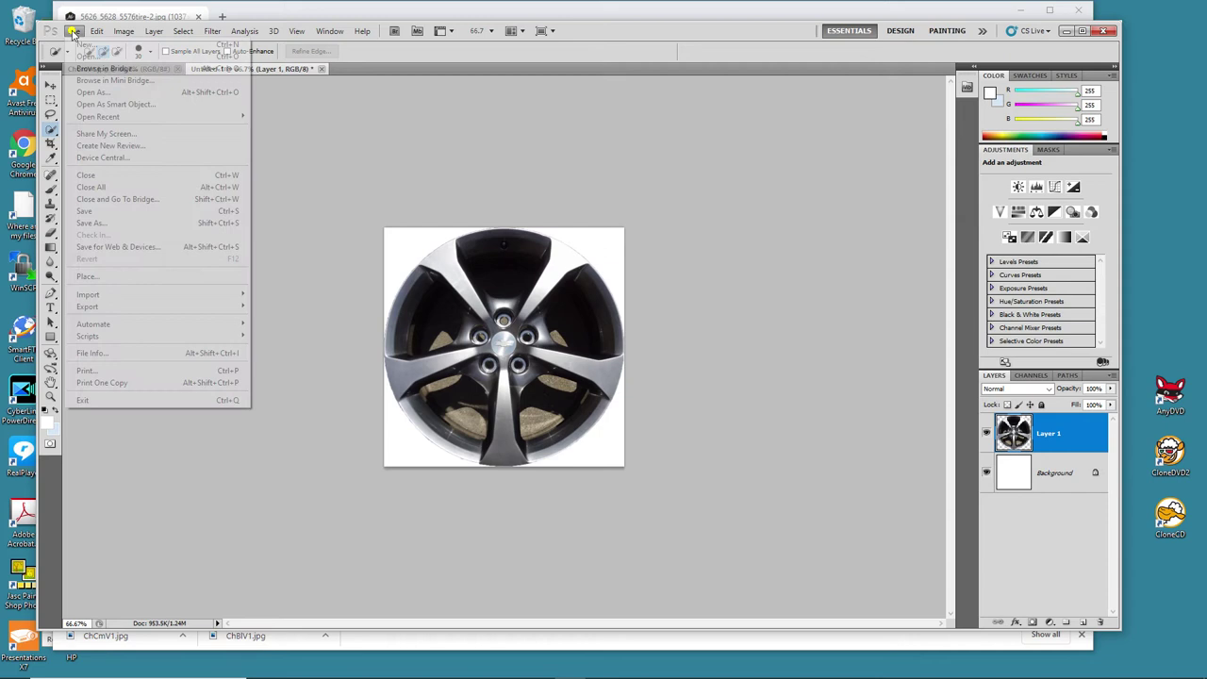
pyautogui.click(97, 224)
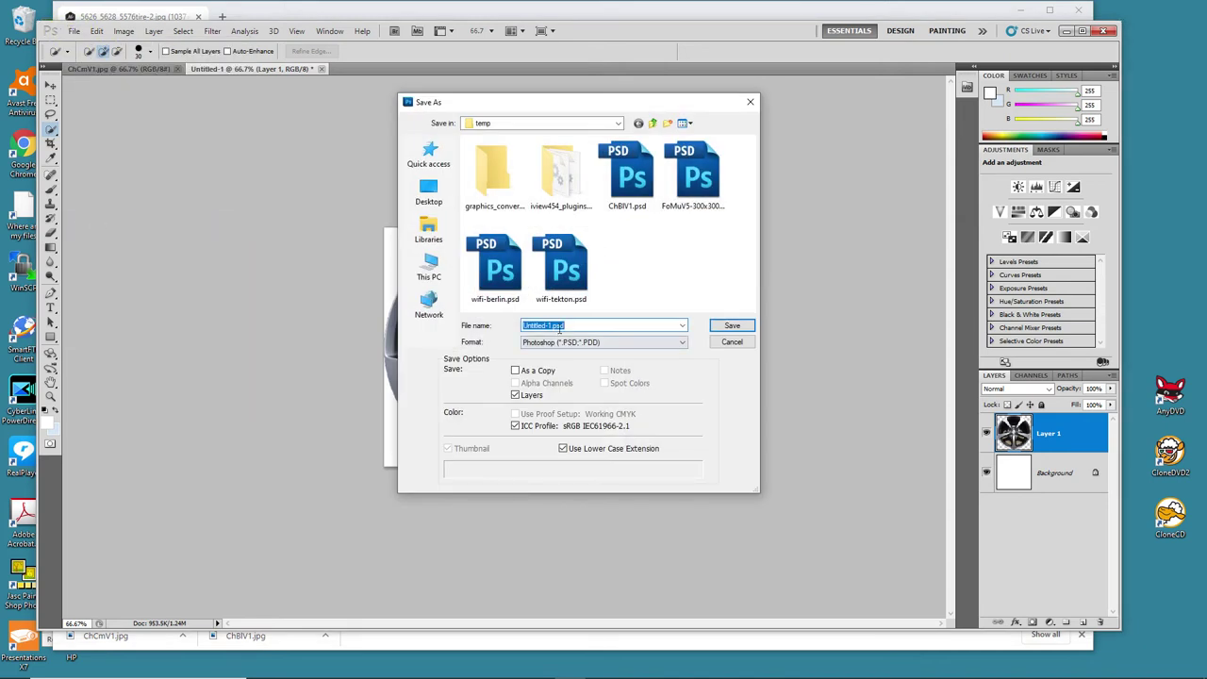
pyautogui.click(551, 325)
pyautogui.moveTo(552, 325); pyautogui.dragTo(500, 324)
pyautogui.write('ChCmV1')
pyautogui.click(680, 343)
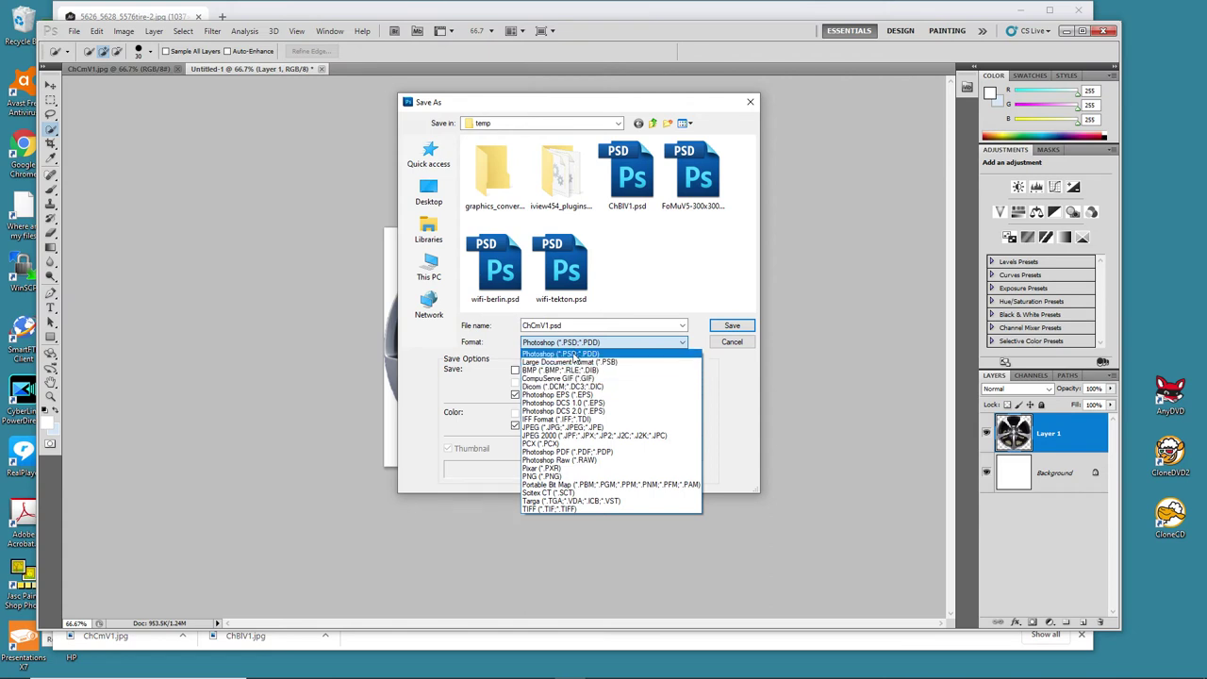
pyautogui.click(573, 356)
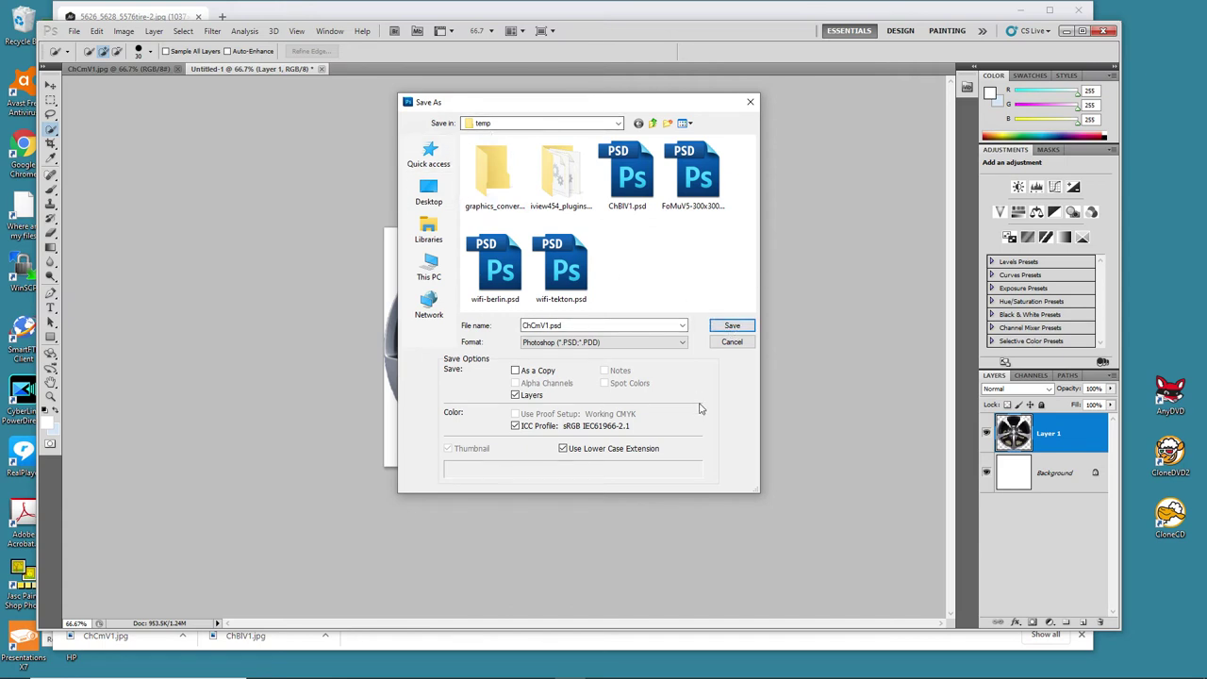
pyautogui.click(731, 325)
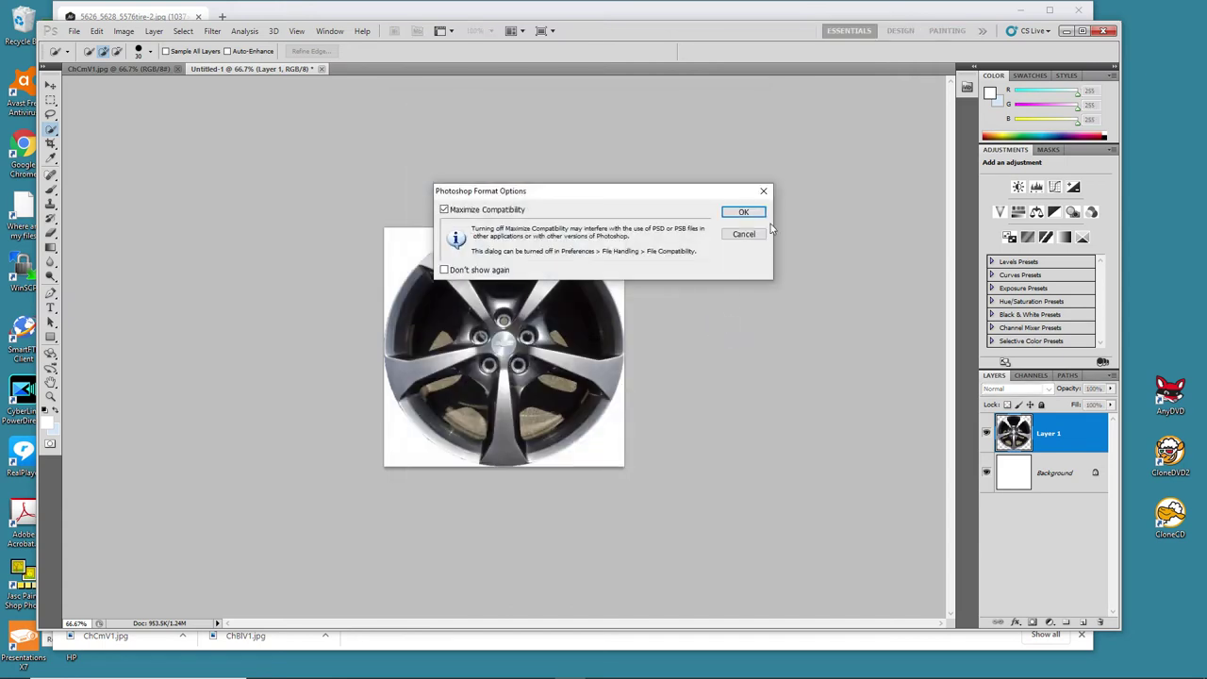
pyautogui.click(741, 213)
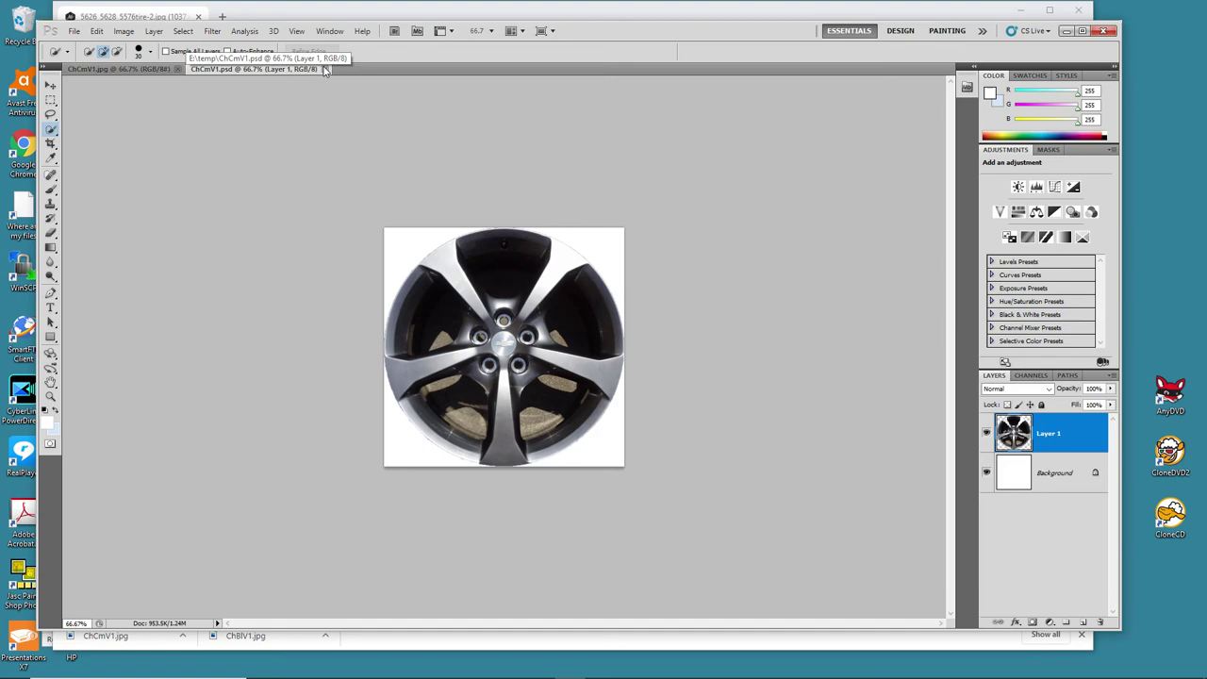
# - Close ChCmV1.psd and ChCmV1.jpg, minimize Photoshop, Chrome and Excel, and launch IrfanView
pyautogui.click(324, 69)
pyautogui.click(178, 70)
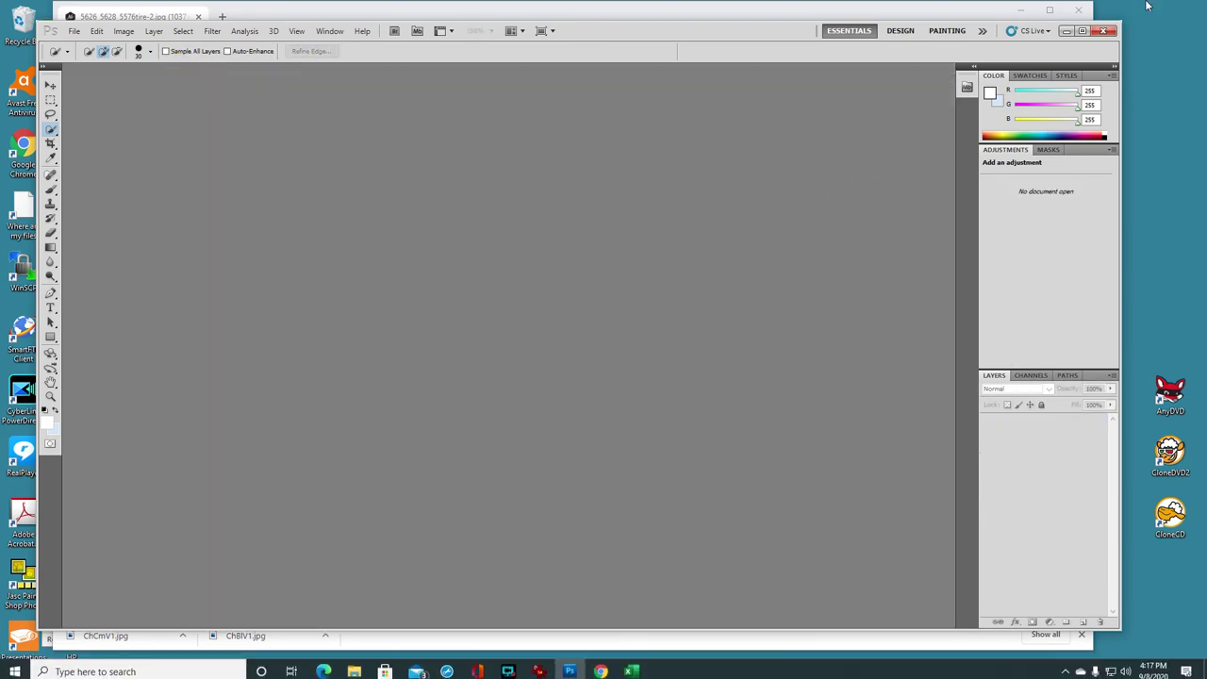
pyautogui.click(1068, 35)
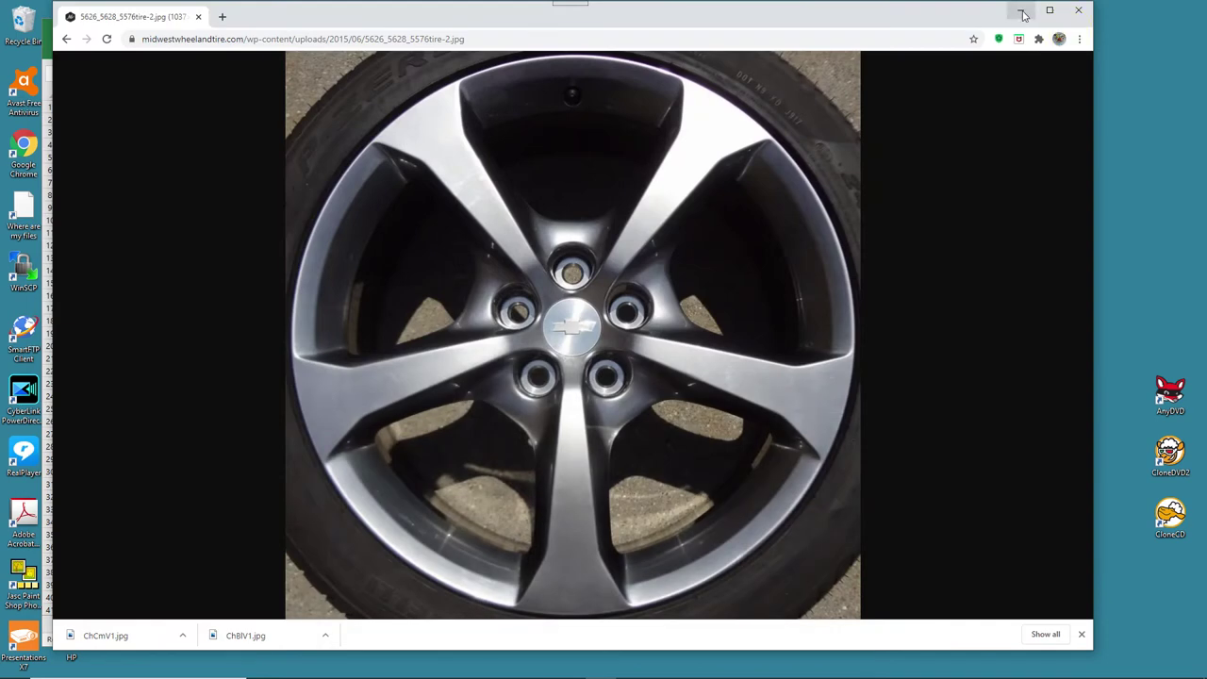
pyautogui.click(1022, 10)
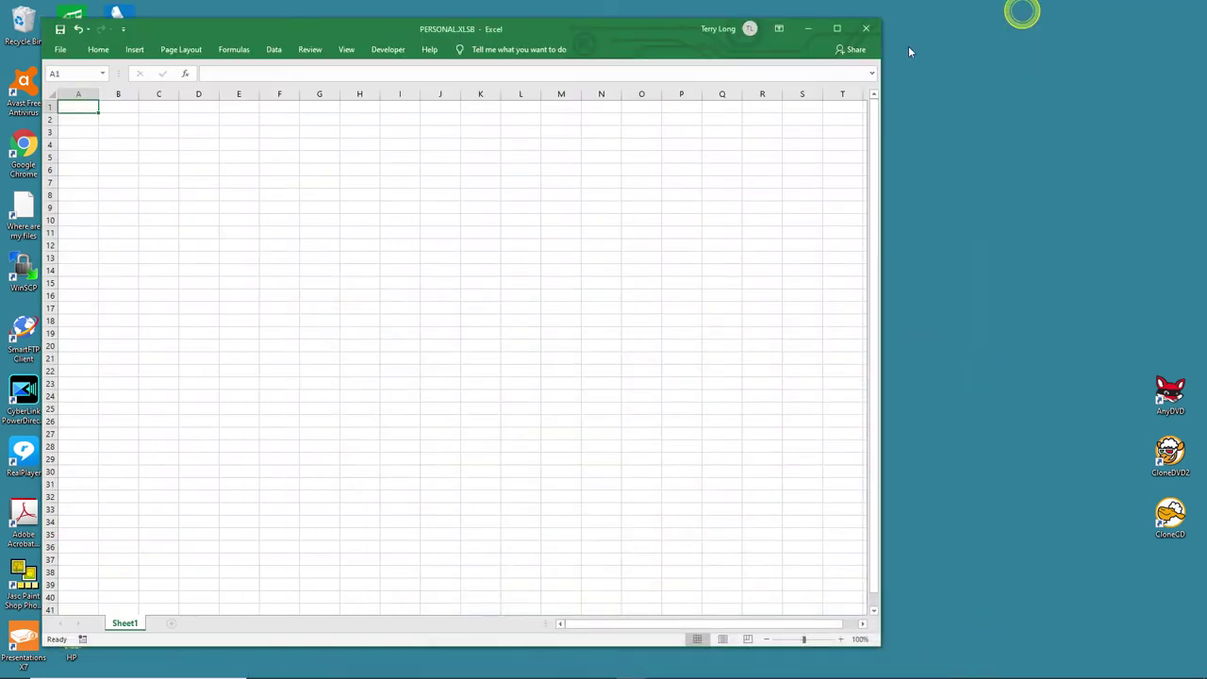
pyautogui.click(812, 28)
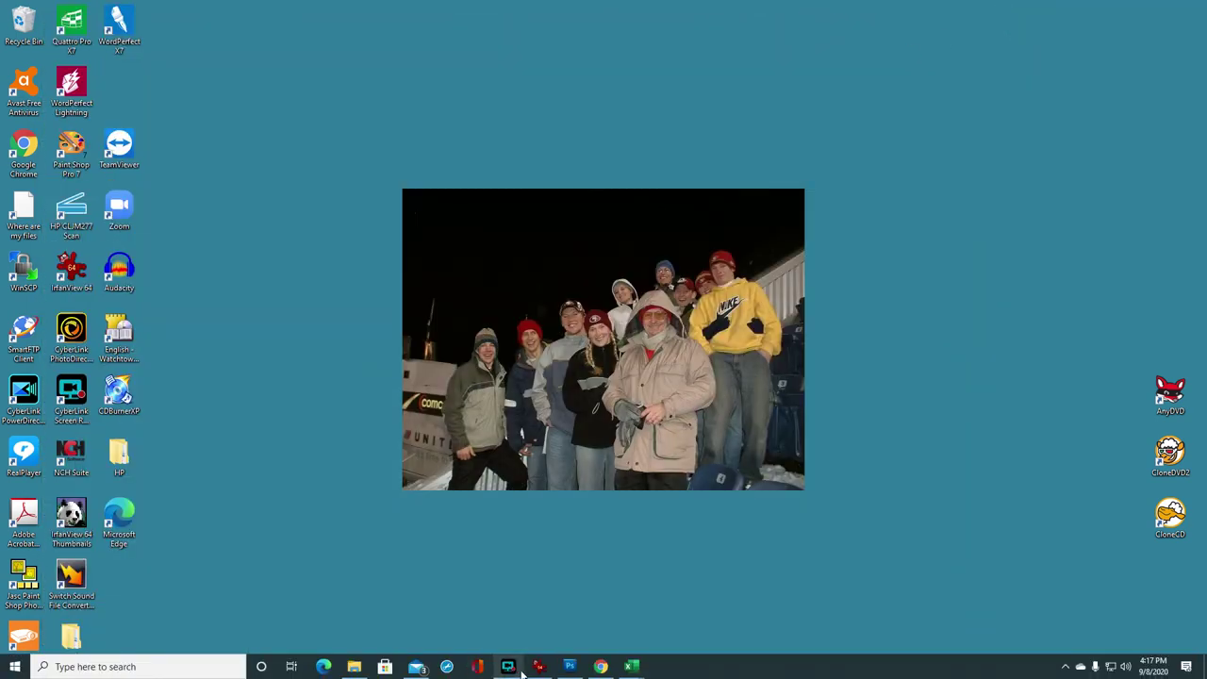
pyautogui.click(539, 666)
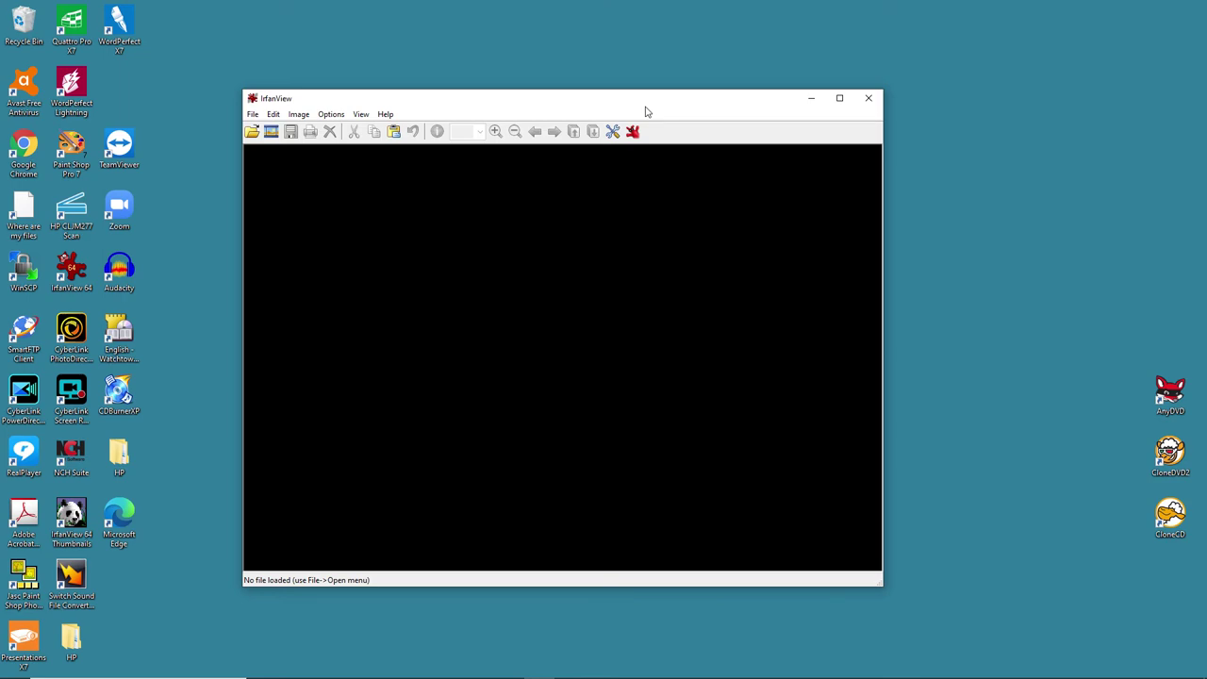
# - Start a batch conversion on E:\temp and select ChBlV1.psd and ChCmV1.psd
pyautogui.press('b')
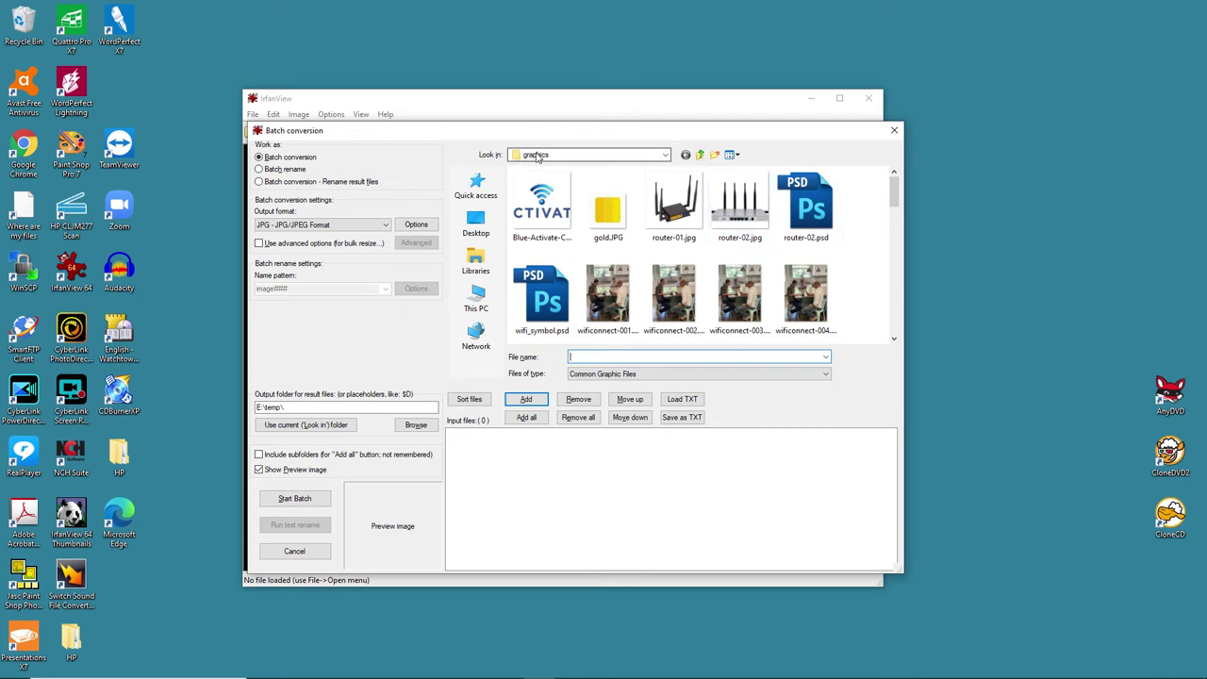
pyautogui.click(665, 156)
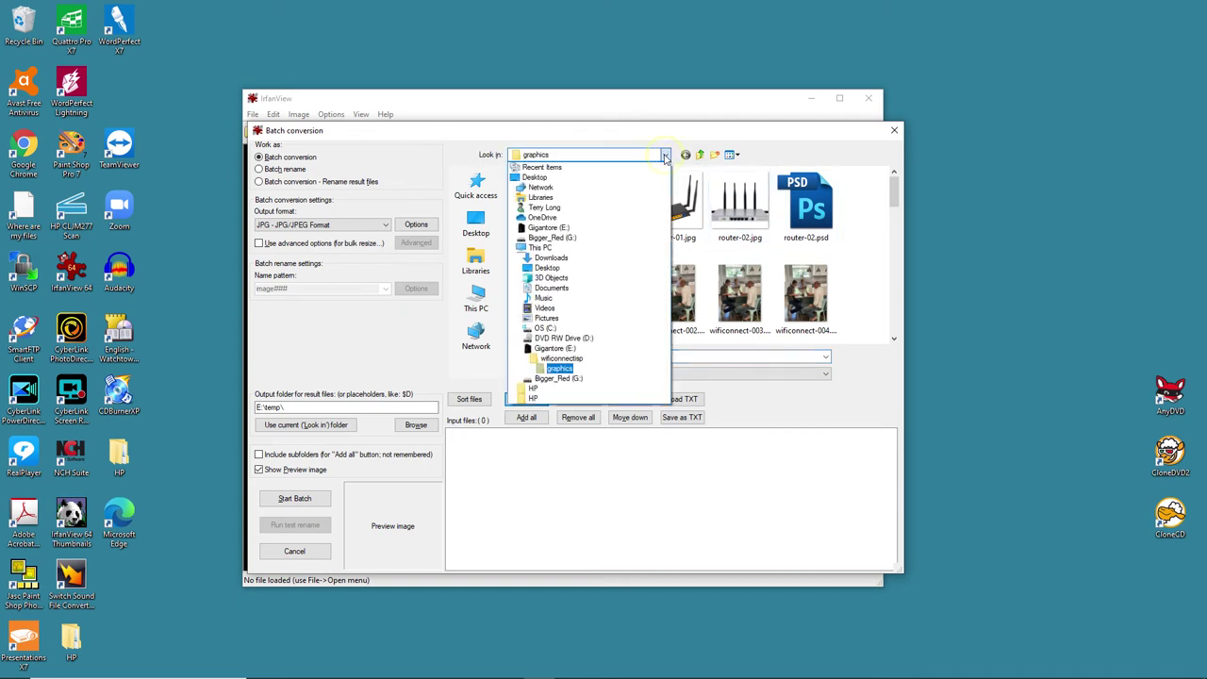
pyautogui.click(555, 349)
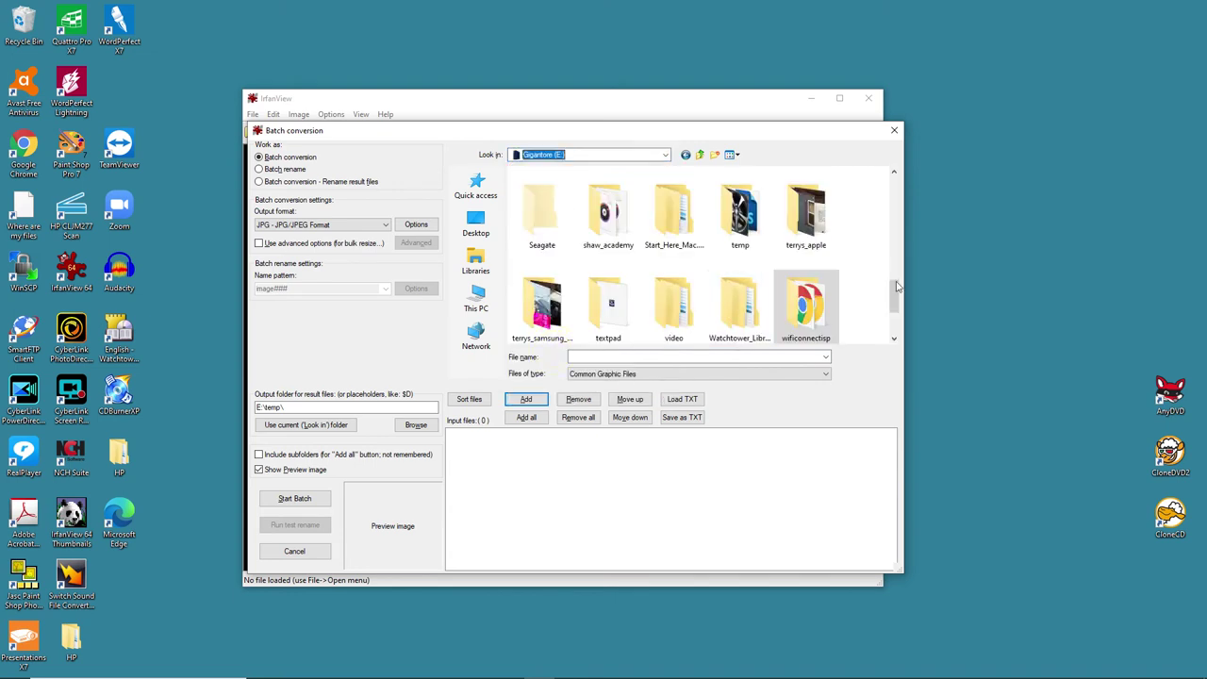
pyautogui.doubleClick(740, 212)
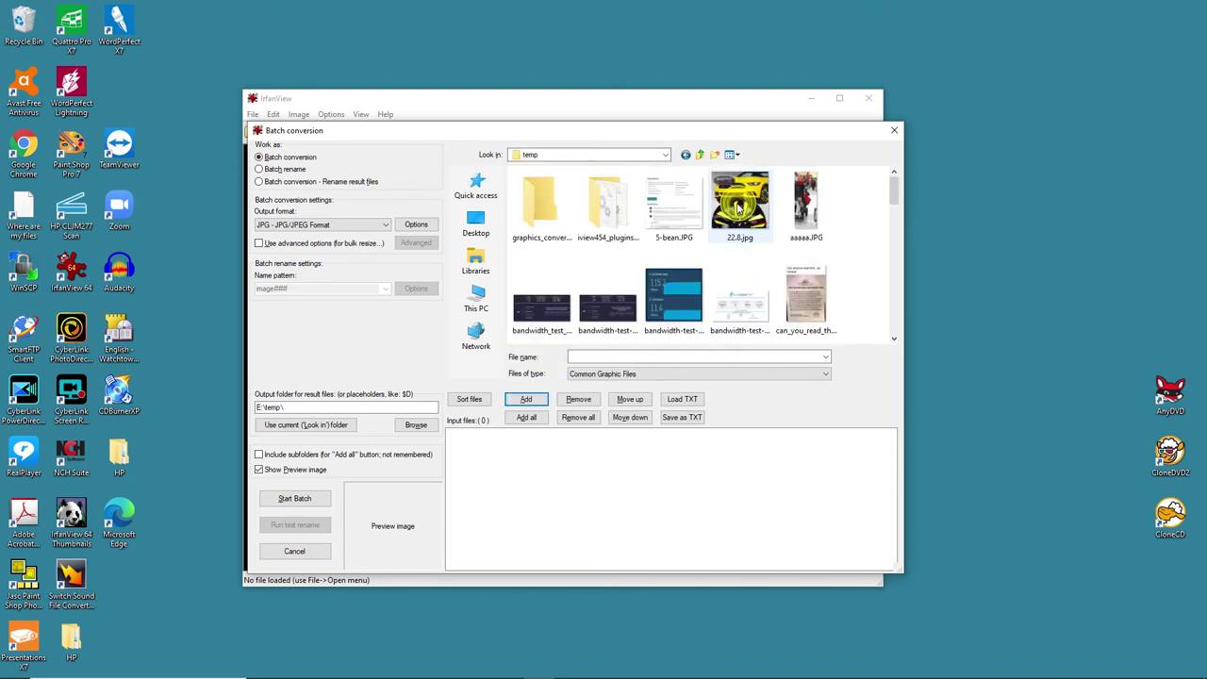
pyautogui.moveTo(894, 194)
pyautogui.mouseDown()
pyautogui.moveTo(892, 231)
pyautogui.moveTo(892, 216)
pyautogui.mouseUp()
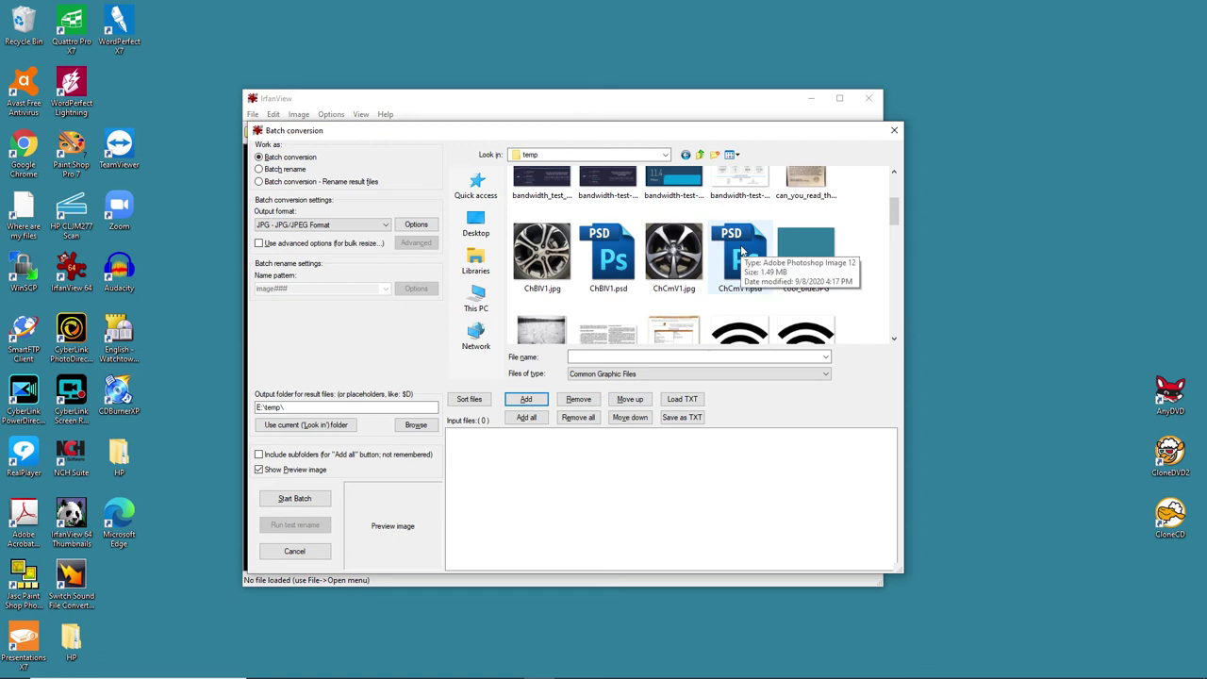
pyautogui.click(608, 250)
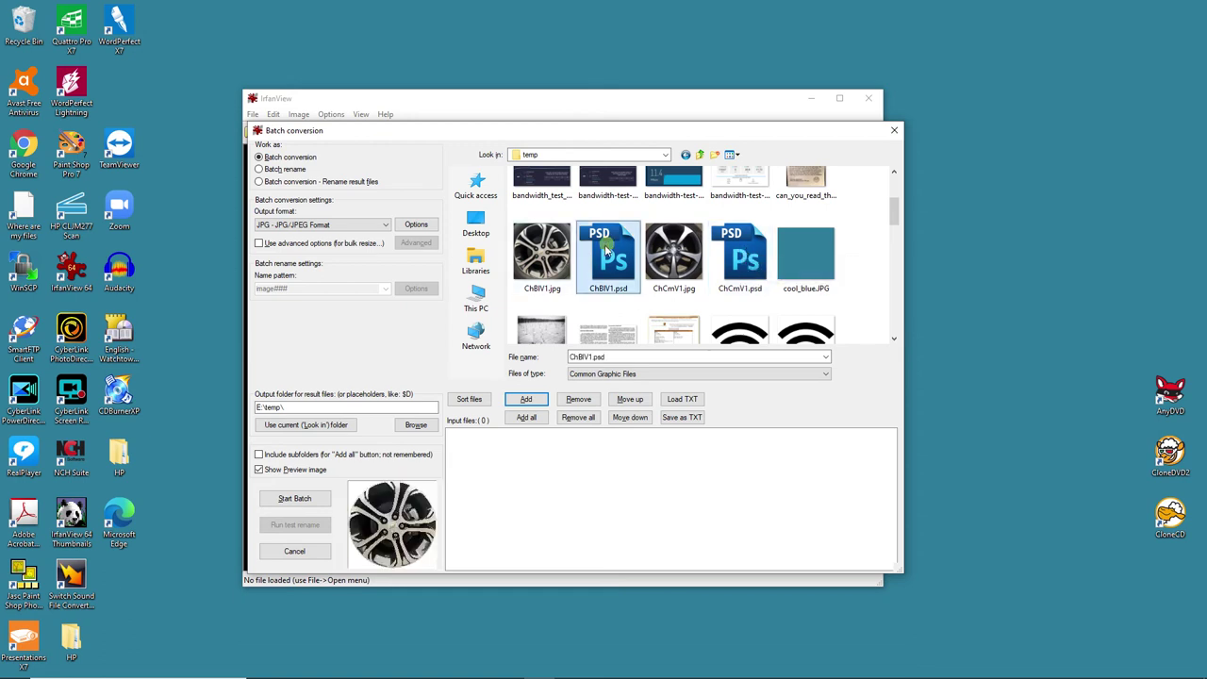
pyautogui.keyDown('ctrl'); pyautogui.click(732, 256); pyautogui.keyUp('ctrl')
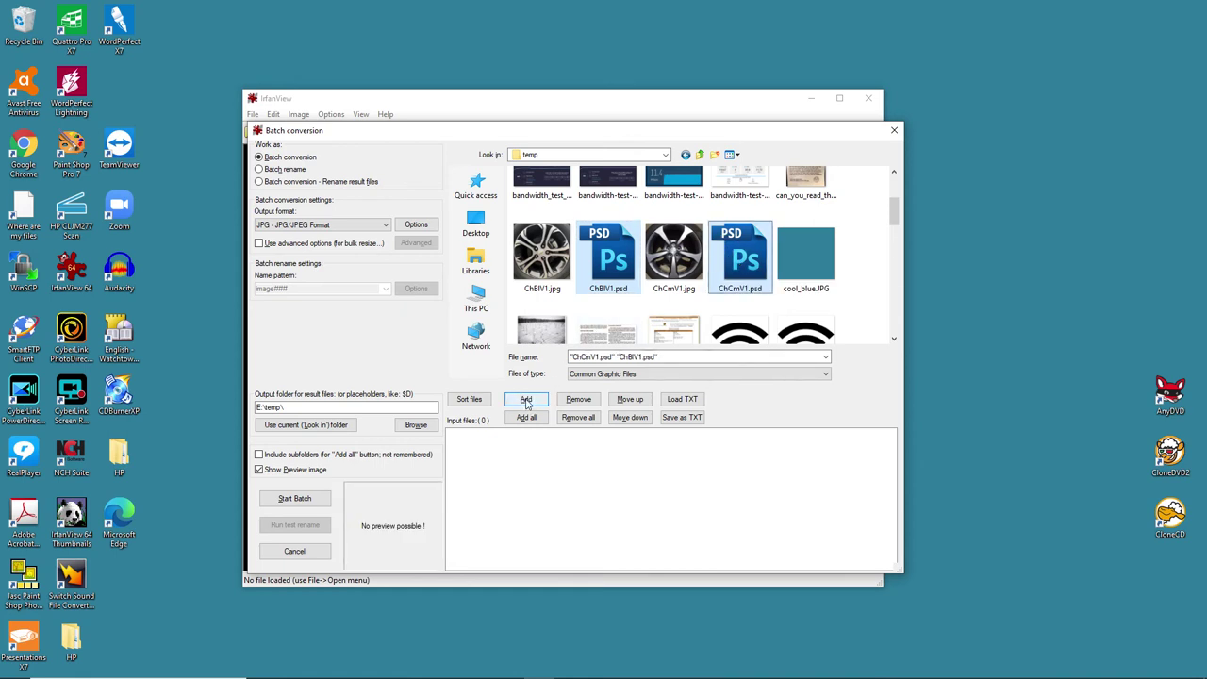
# - Add both wheel PSDs to the input list and adjust the JPEG save quality slider in Options
pyautogui.click(526, 400)
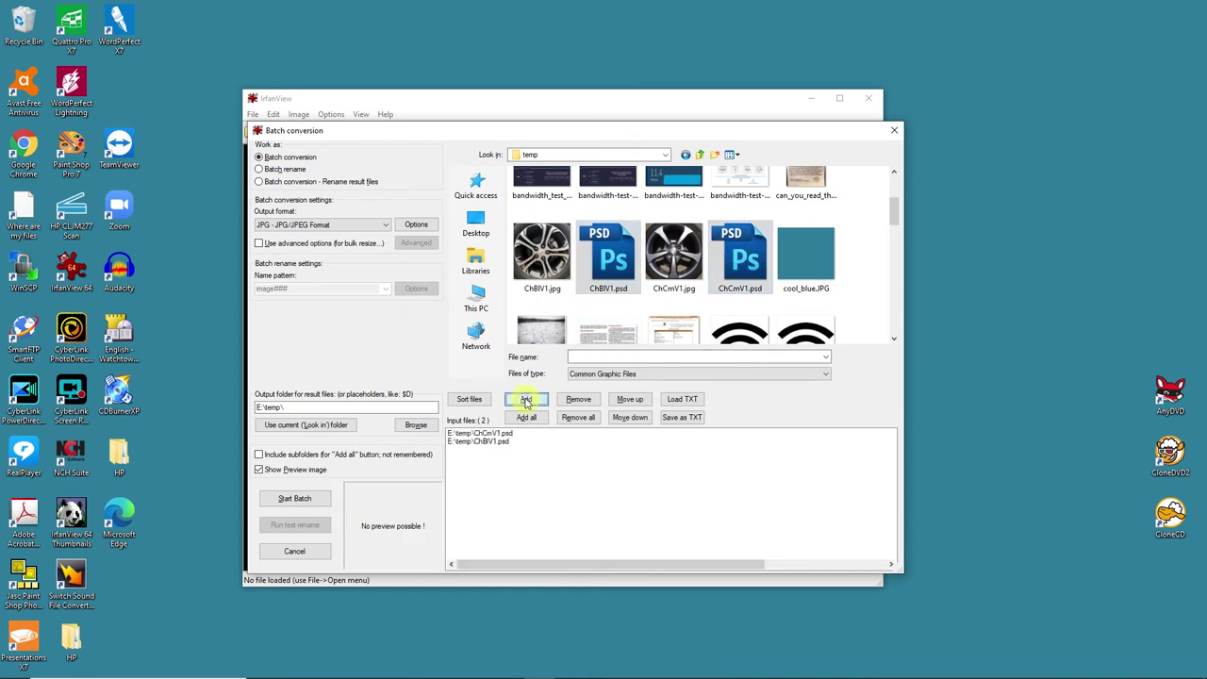
pyautogui.click(413, 226)
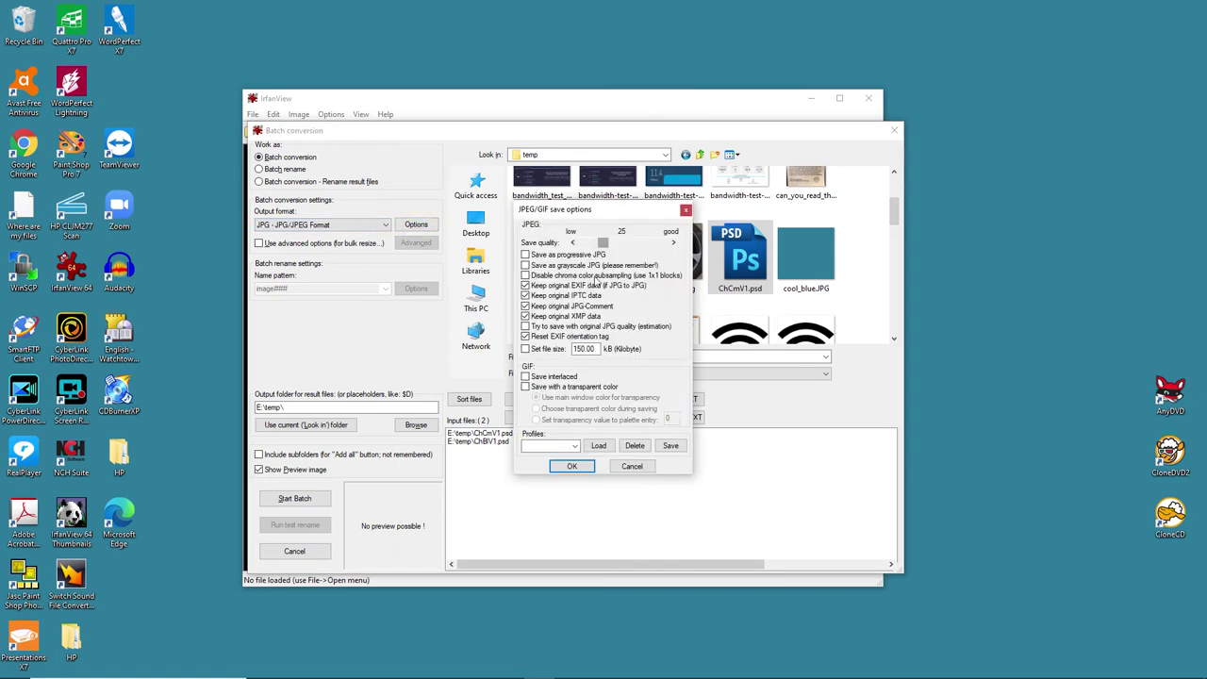
pyautogui.moveTo(602, 242)
pyautogui.mouseDown()
pyautogui.moveTo(663, 244)
pyautogui.moveTo(605, 246)
pyautogui.mouseUp()
pyautogui.click(571, 467)
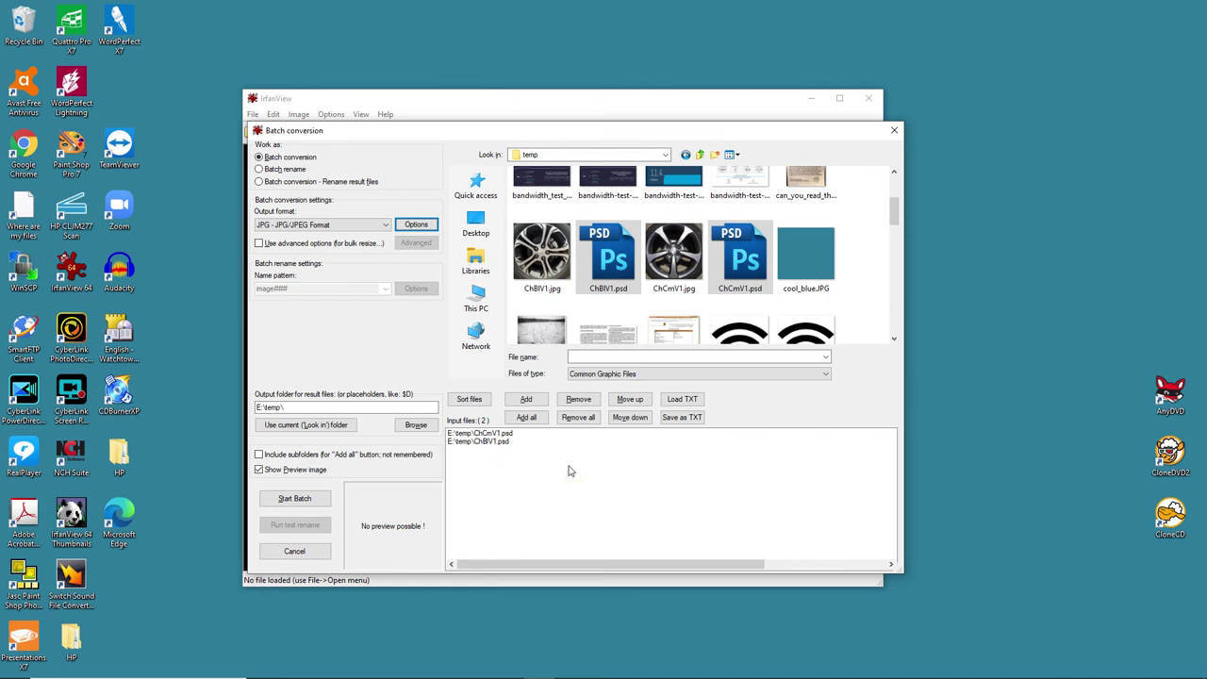
# - Point the output to E:\temp\graphics_converted and batch-convert ChCmV1.psd and ChBlV1.psd to JPEG
pyautogui.click(296, 409)
pyautogui.doubleClick(275, 408)
pyautogui.click(295, 407)
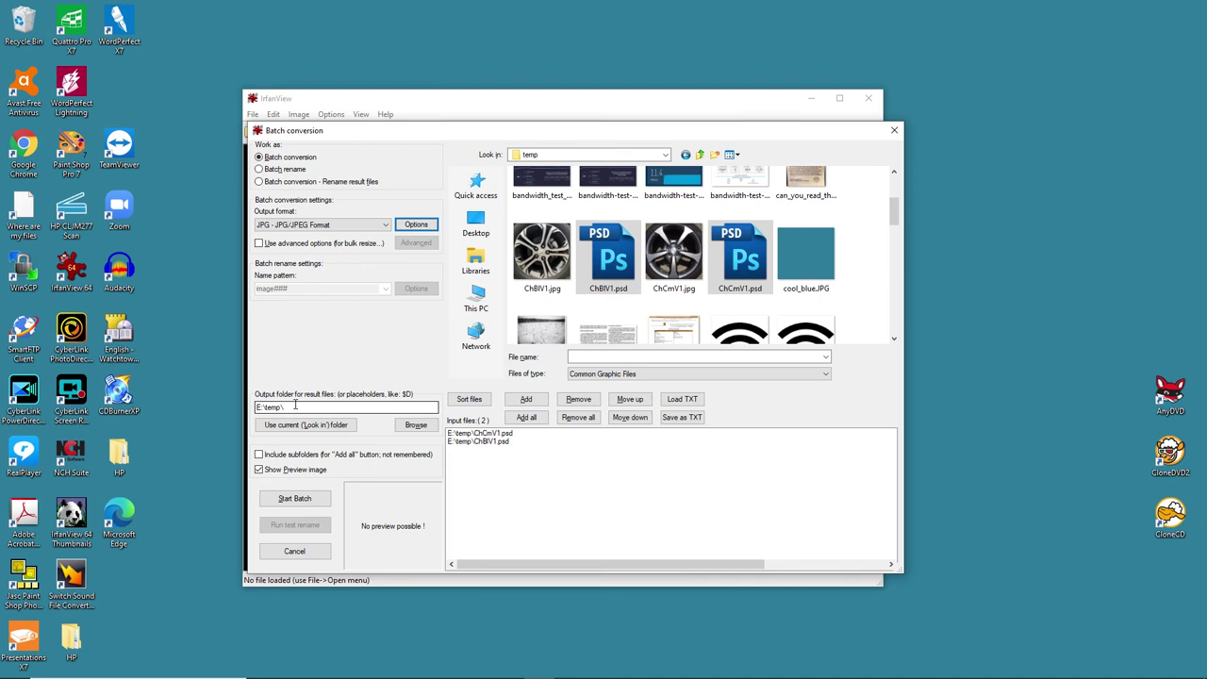
pyautogui.click(413, 427)
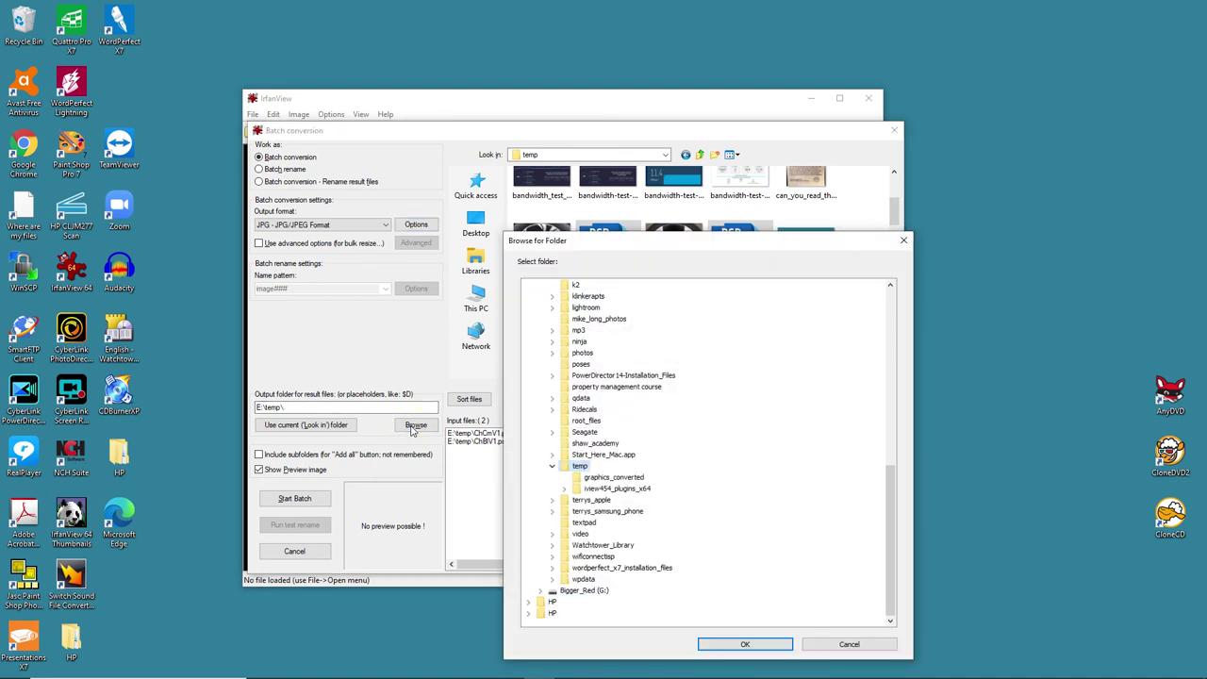
pyautogui.click(586, 479)
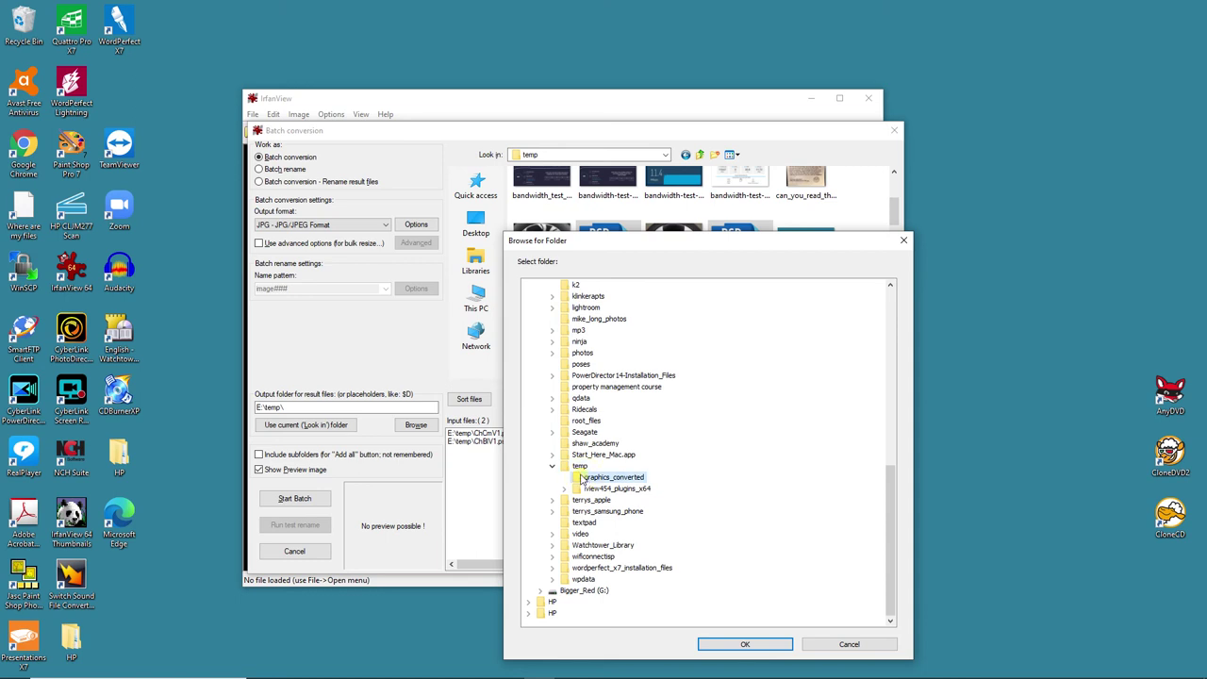
pyautogui.click(744, 644)
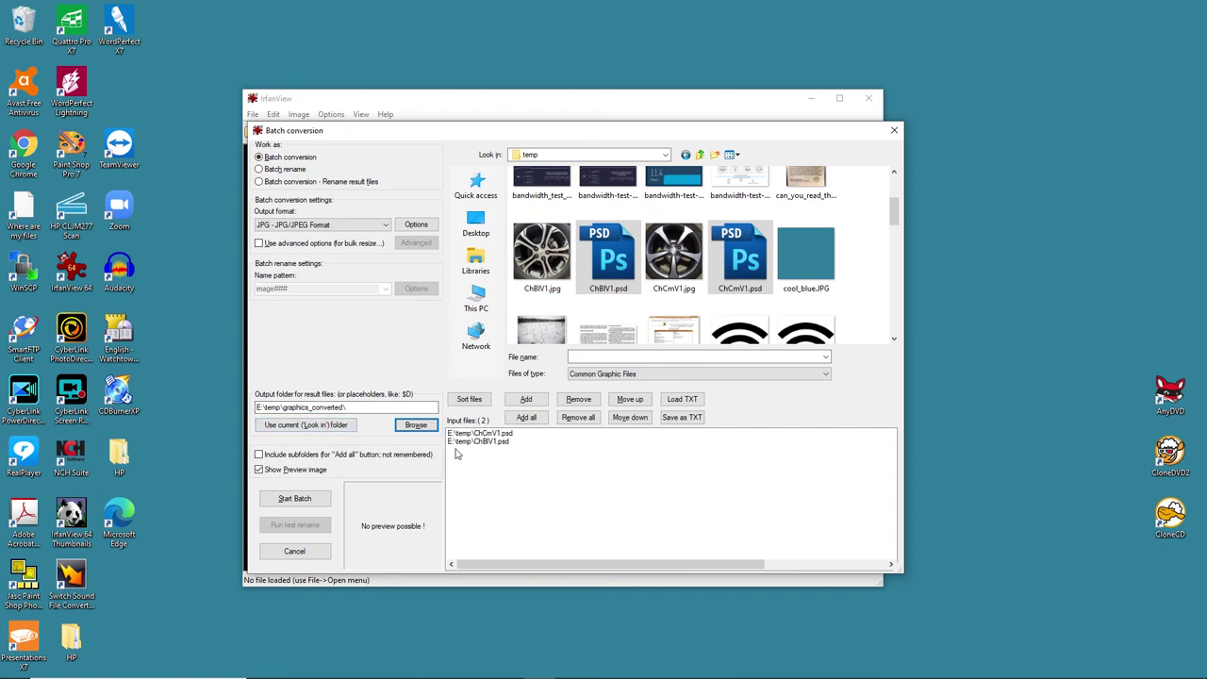
pyautogui.click(294, 498)
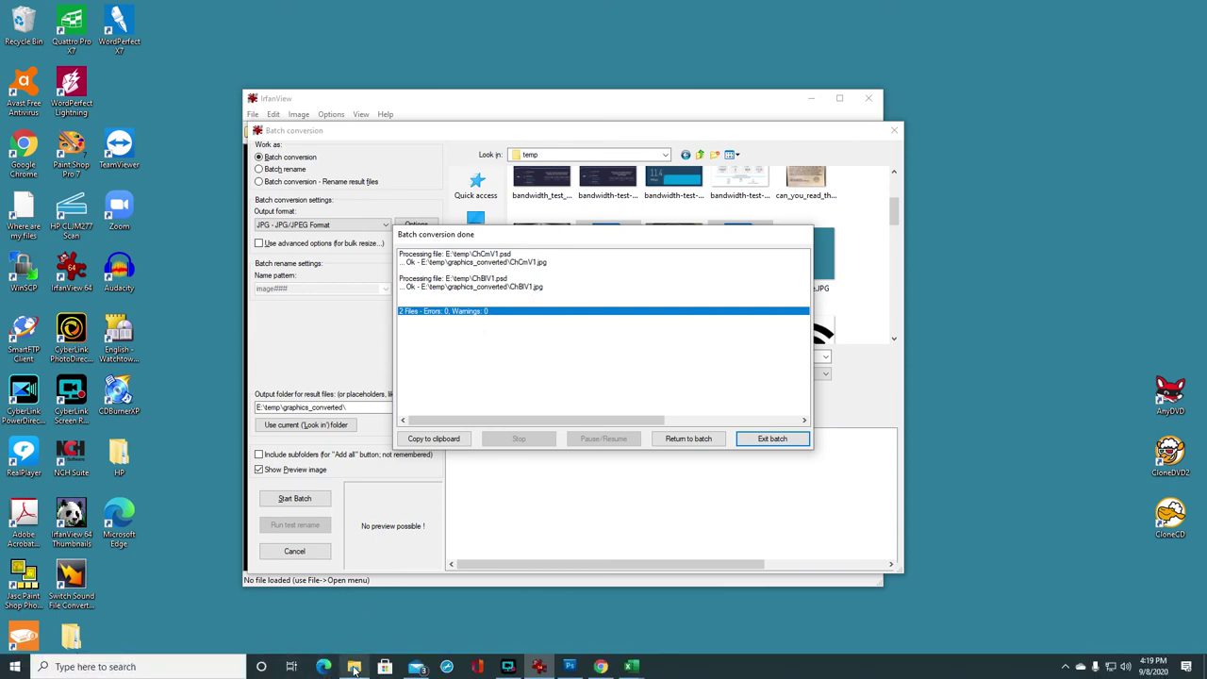
# - Check that ChBlV1.jpg and ChCmV1.jpg appear in graphics_converted, then minimize File Explorer
pyautogui.click(355, 667)
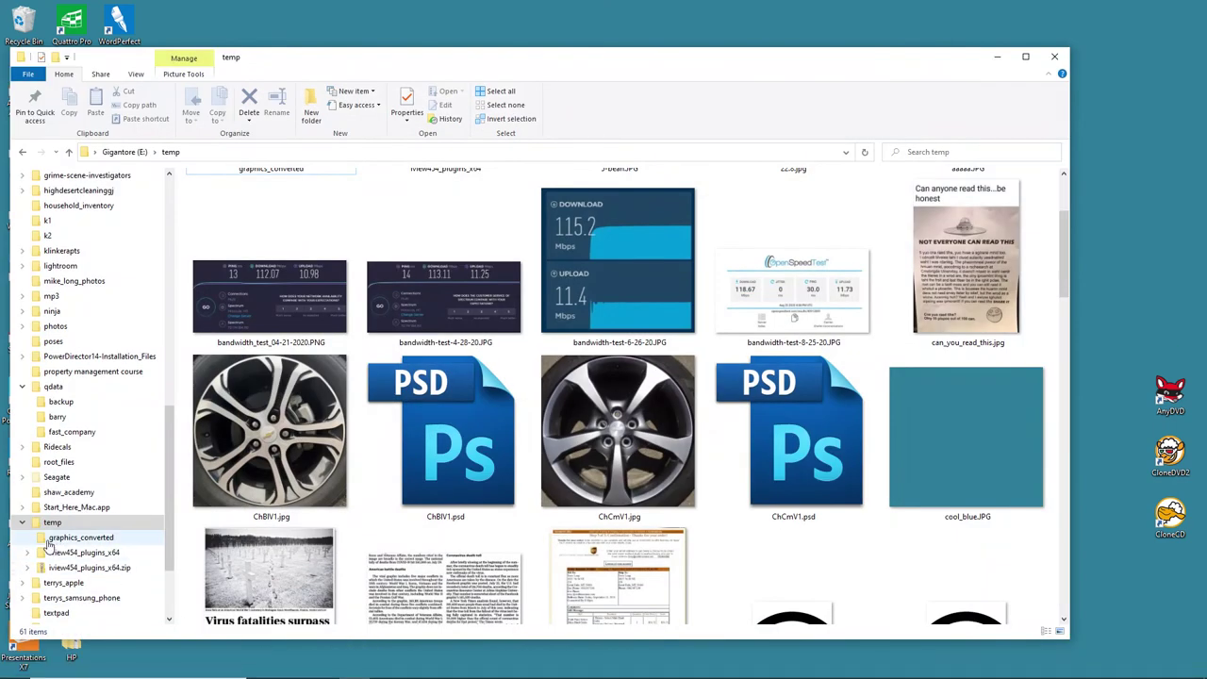
pyautogui.click(81, 537)
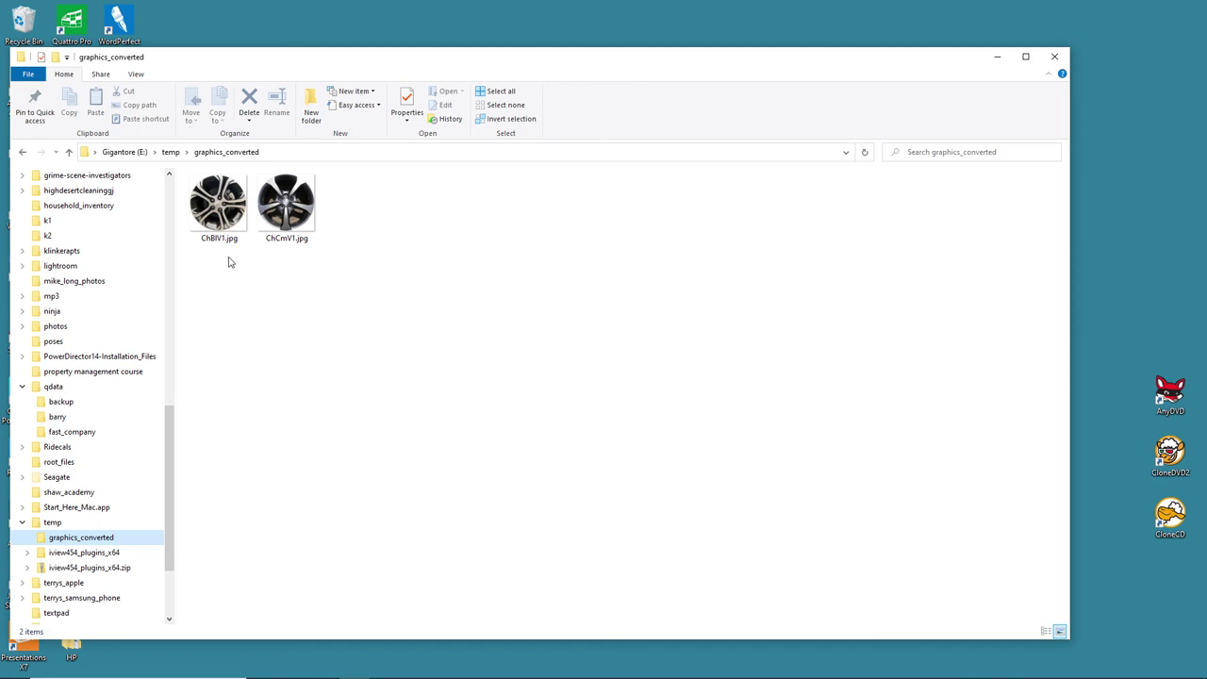
pyautogui.click(997, 56)
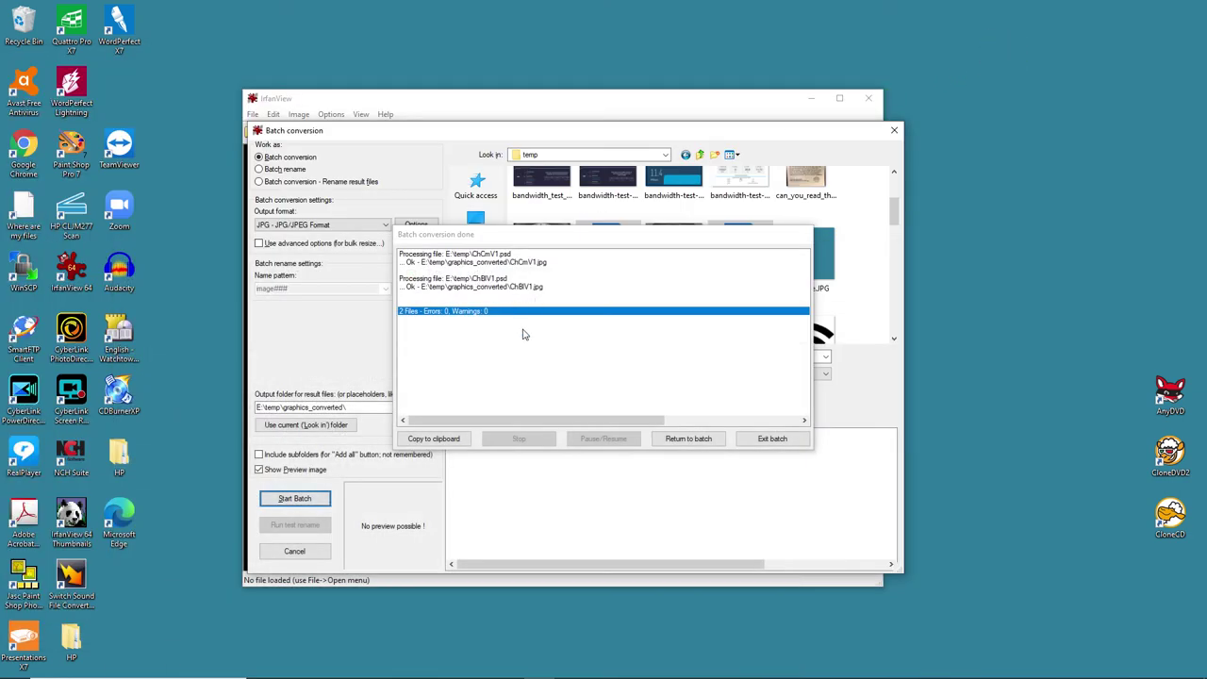
# - Exit the Batch conversion done summary, leaving IrfanView empty
pyautogui.click(770, 440)
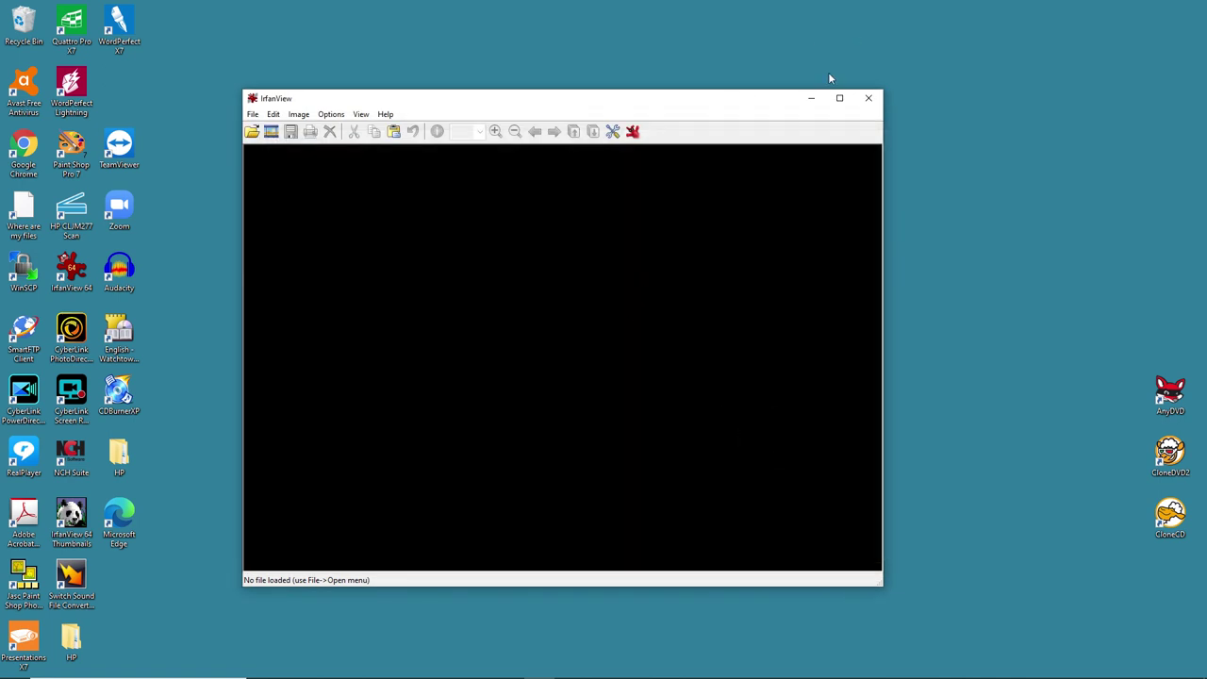